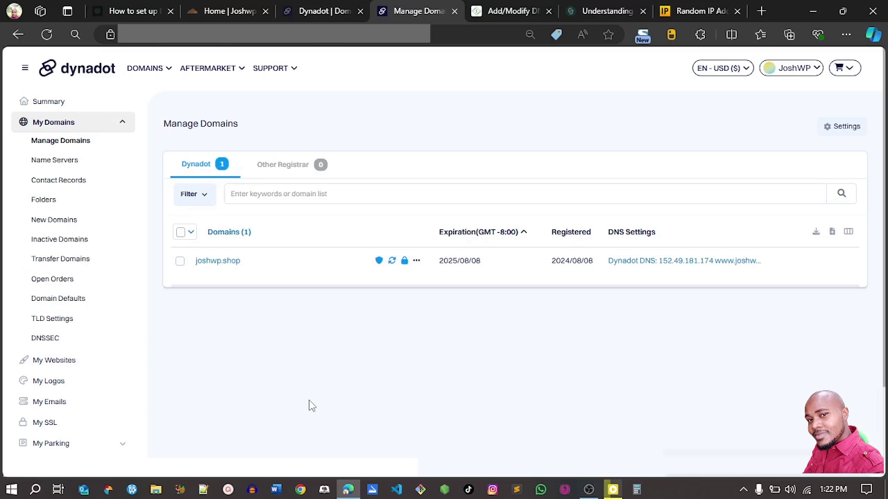
# Open the DNS settings for the domain joshwp.shop
pyautogui.click(179, 262)
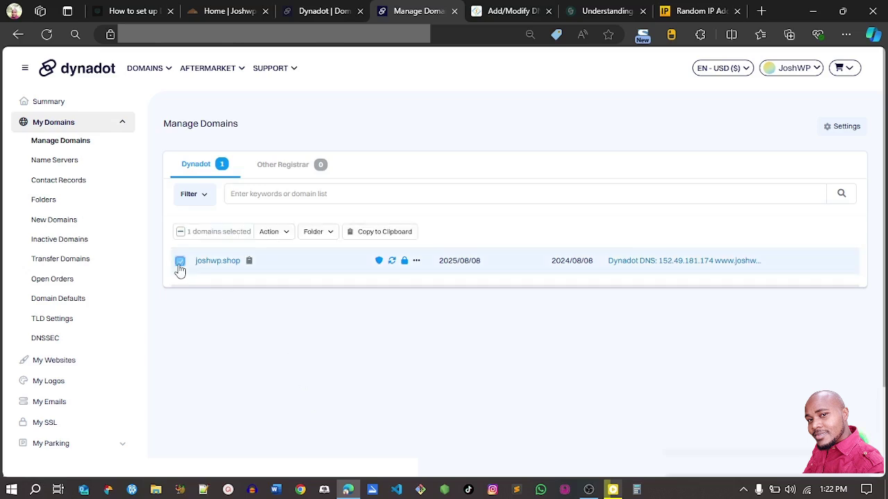
pyautogui.click(275, 233)
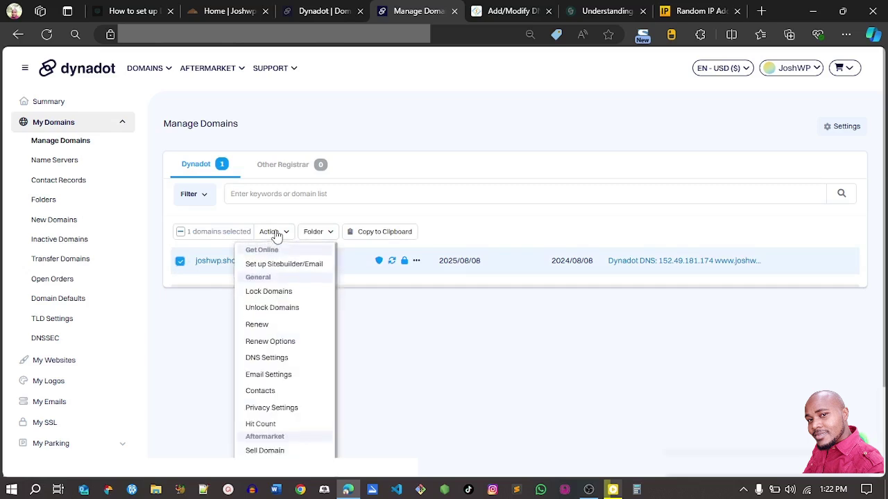
pyautogui.click(277, 358)
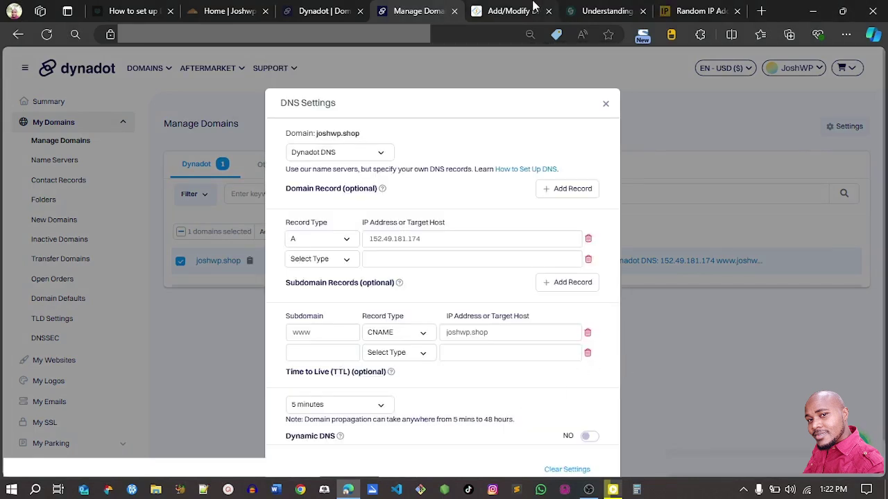
# Check the joshwp.shop DNS records page in CyberPanel, and return to the Dynadot DNS settings
pyautogui.click(513, 10)
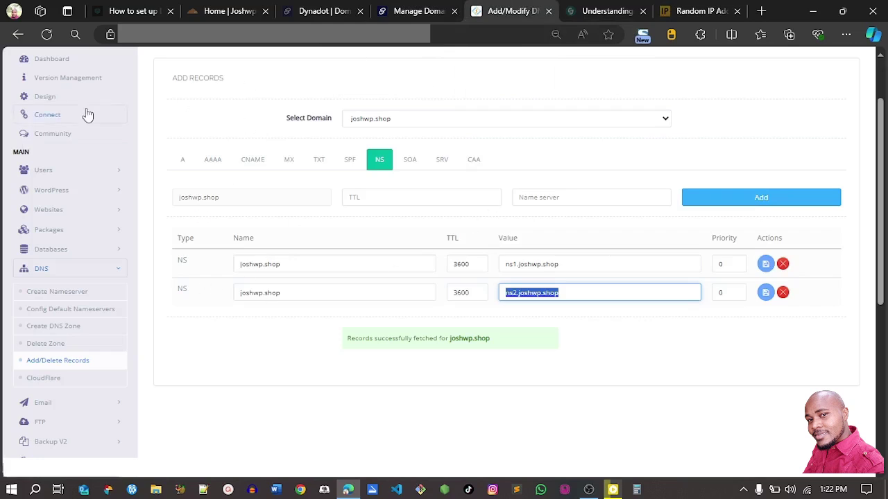
pyautogui.click(276, 357)
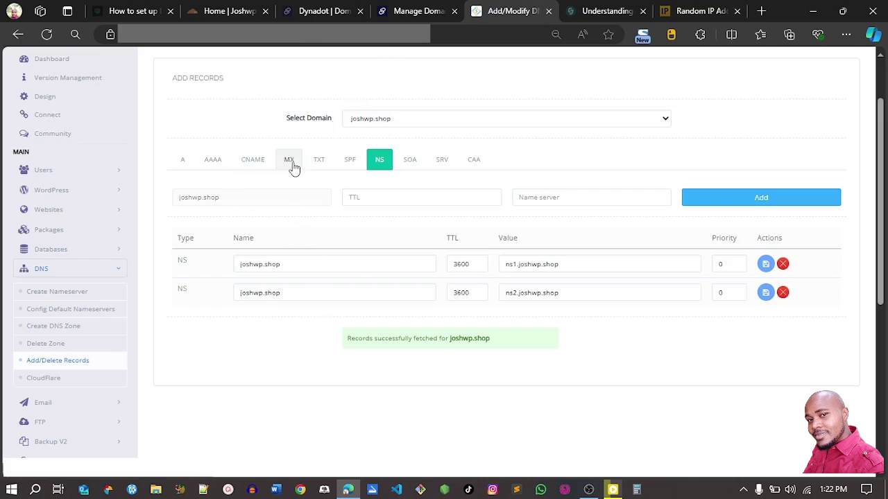
pyautogui.click(420, 10)
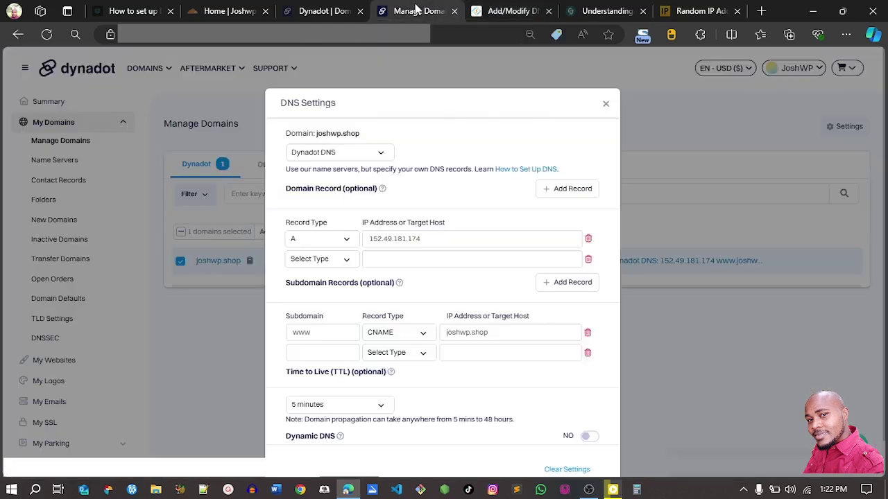
# Fill in a subdomain record for mail as type A, reusing the domain record's IP address 152.49.181.174
pyautogui.click(324, 263)
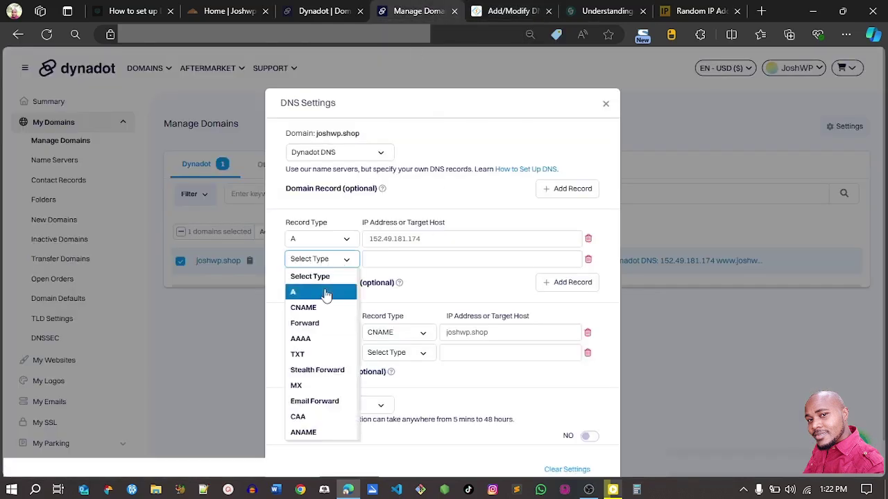
pyautogui.click(437, 291)
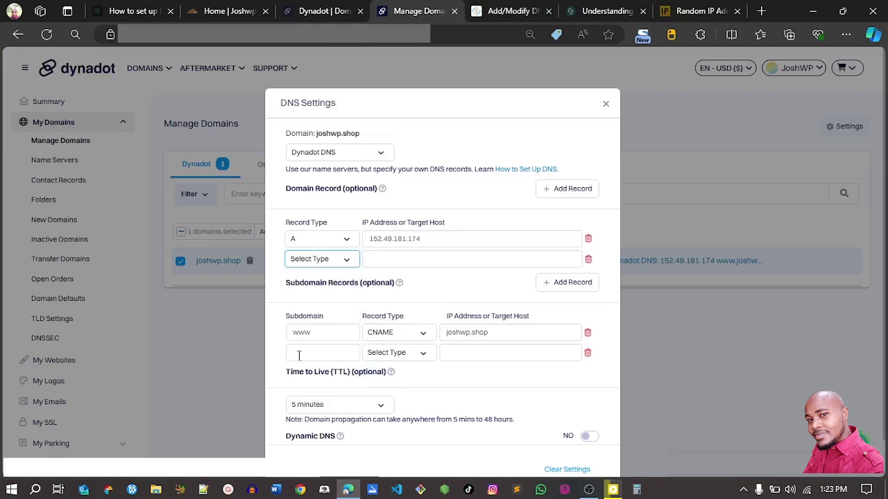
pyautogui.click(299, 355)
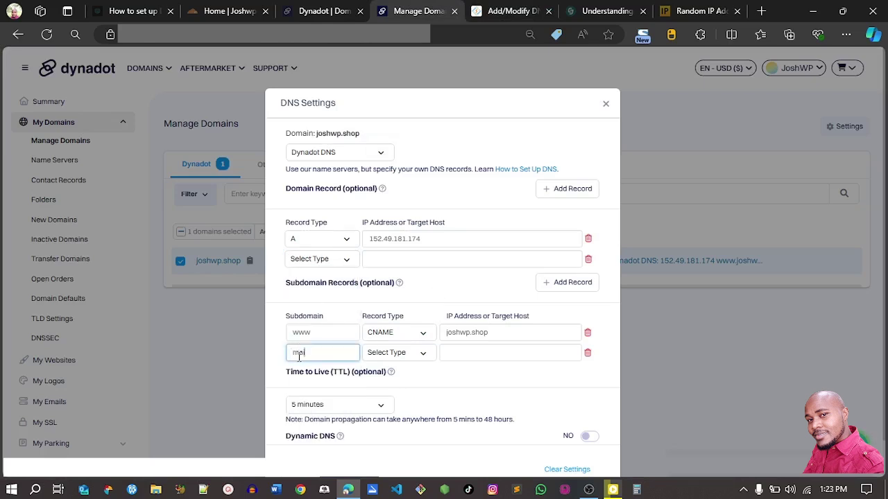
pyautogui.click(378, 354)
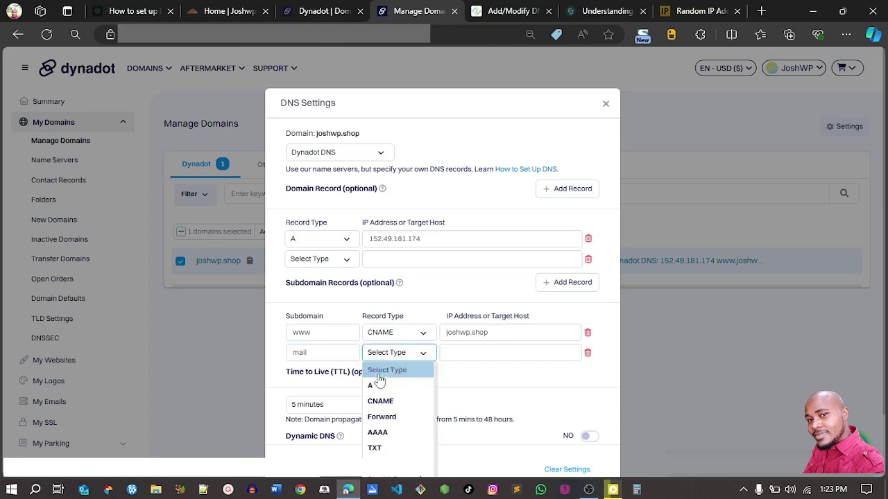
pyautogui.click(378, 387)
pyautogui.click(450, 355)
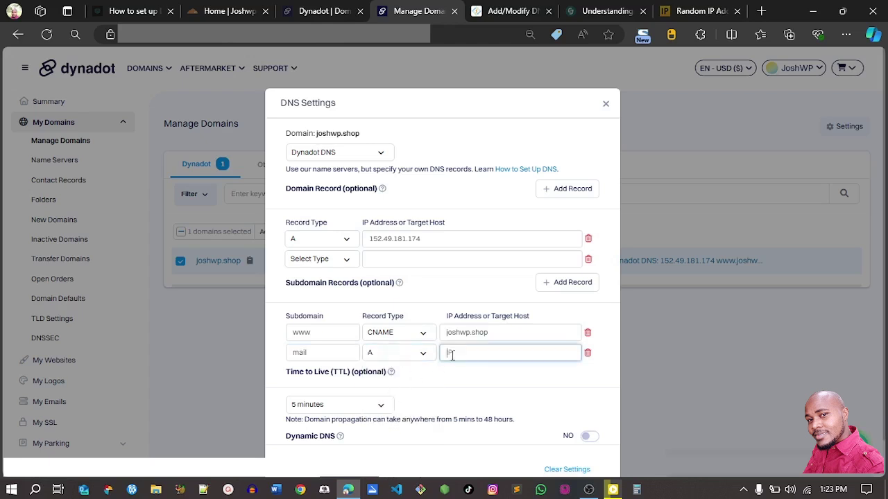
pyautogui.moveTo(424, 238); pyautogui.dragTo(365, 237)
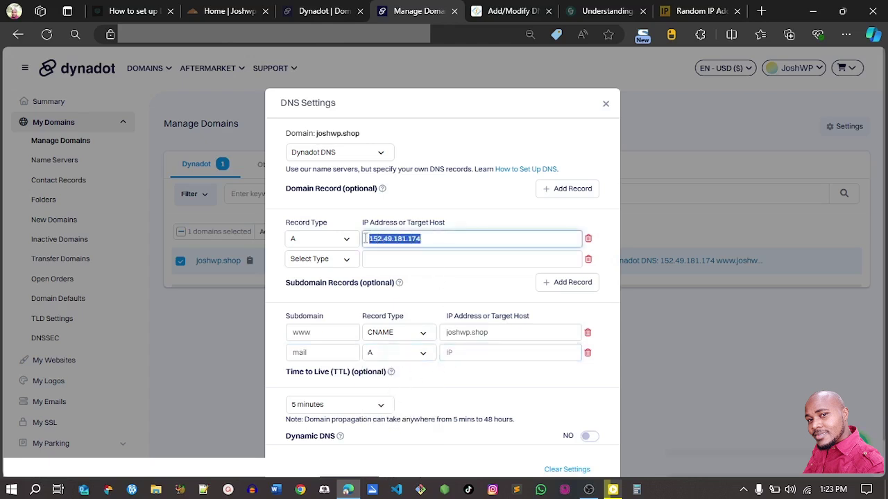
pyautogui.hotkey('ctrl', 'c')
pyautogui.click(460, 355)
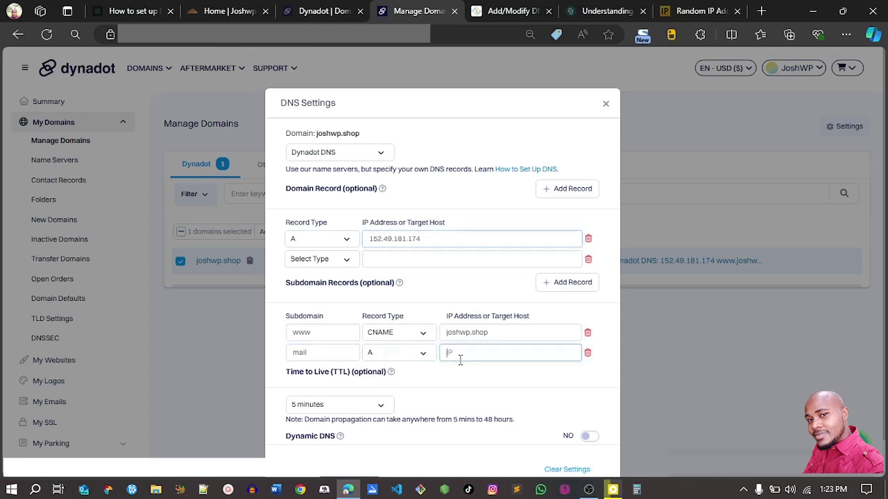
pyautogui.hotkey('ctrl', 'v')
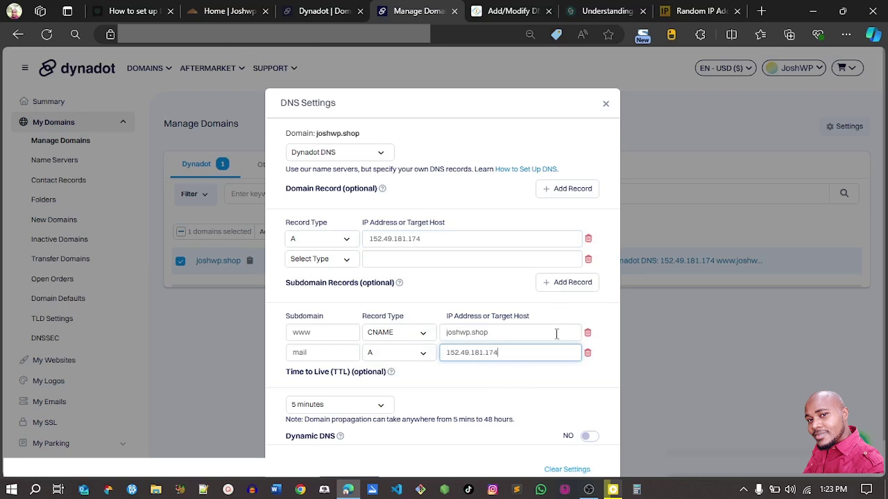
# Add another subdomain record for webmail as type A with IP address 152.49.181.174, and save the DNS settings
pyautogui.click(570, 284)
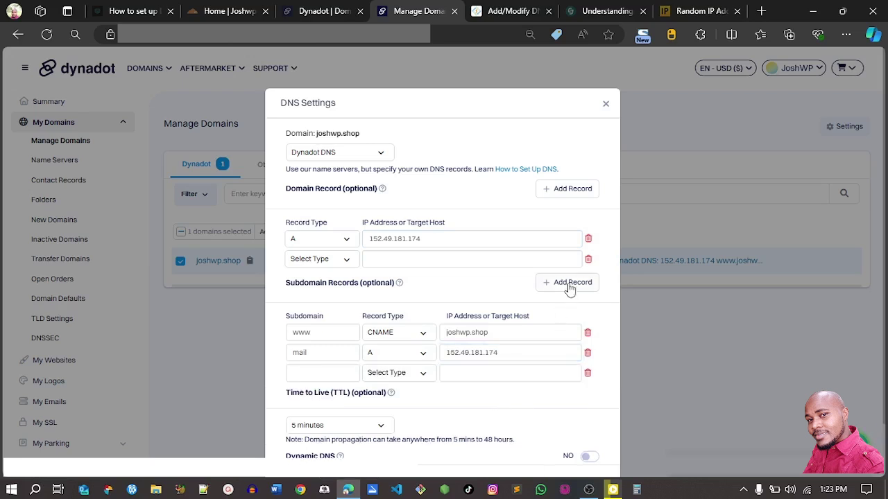
pyautogui.click(333, 376)
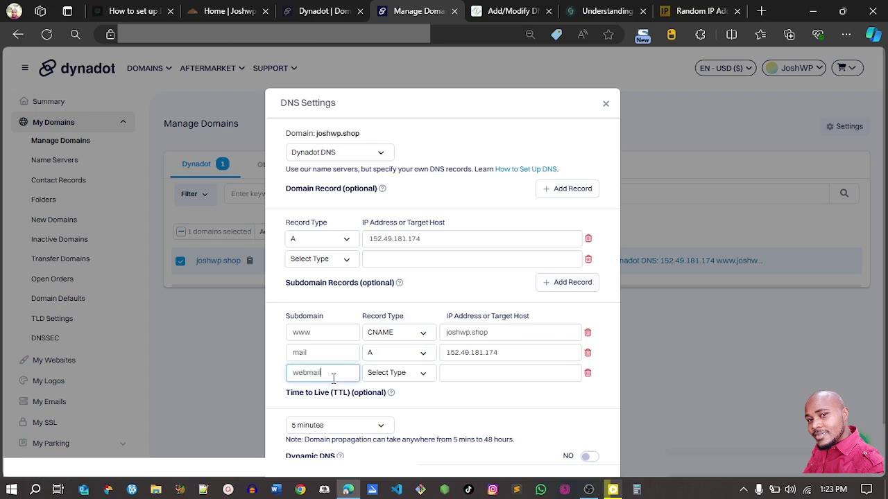
pyautogui.click(383, 373)
pyautogui.click(382, 406)
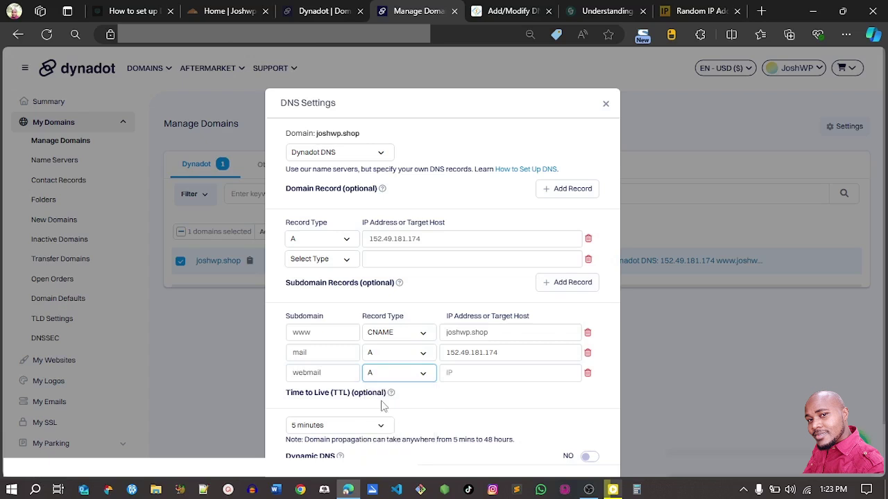
pyautogui.click(451, 373)
pyautogui.hotkey('ctrl', 'v')
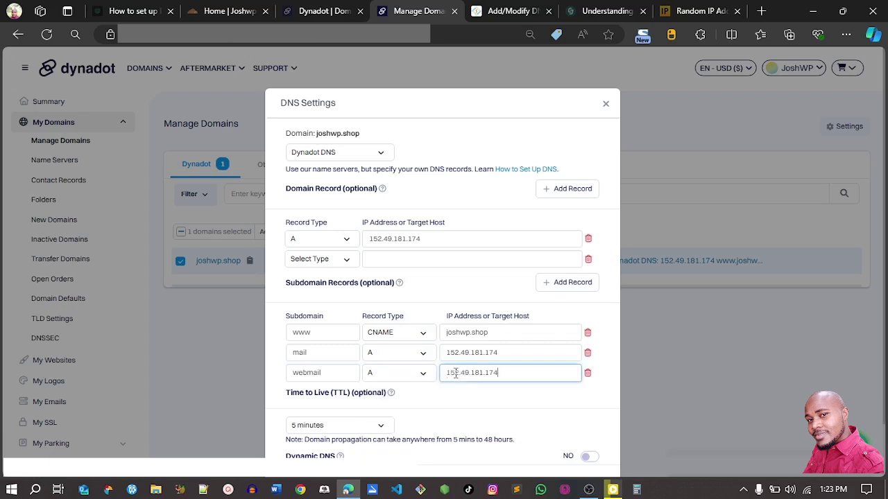
pyautogui.scroll(-1, 443, 279)
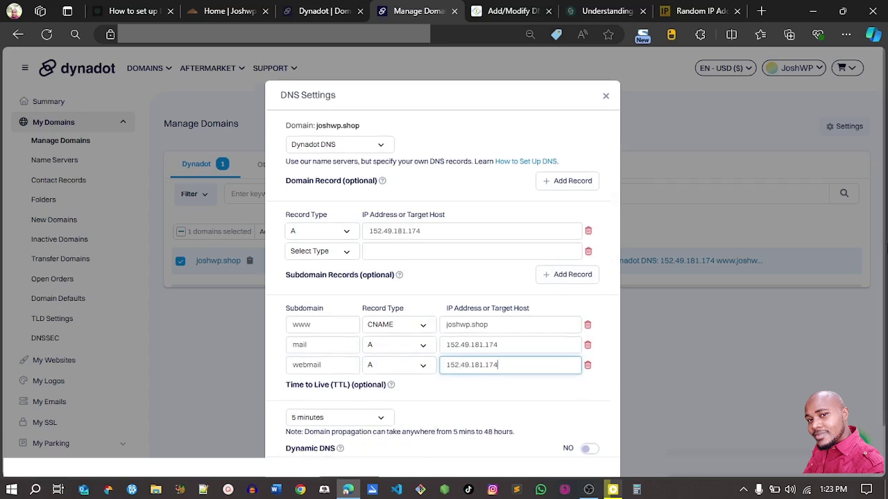
pyautogui.click(361, 437)
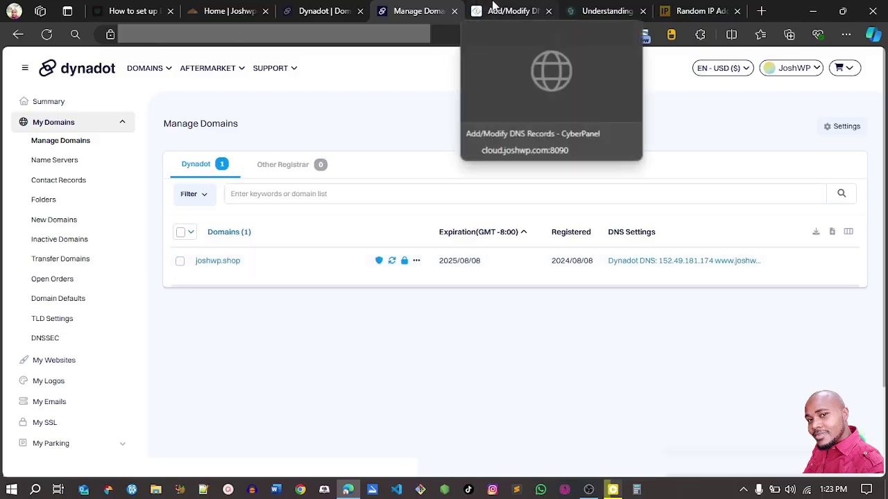
# View the MX records for joshwp.shop in CyberPanel, and return to Dynadot's domain list
pyautogui.click(493, 8)
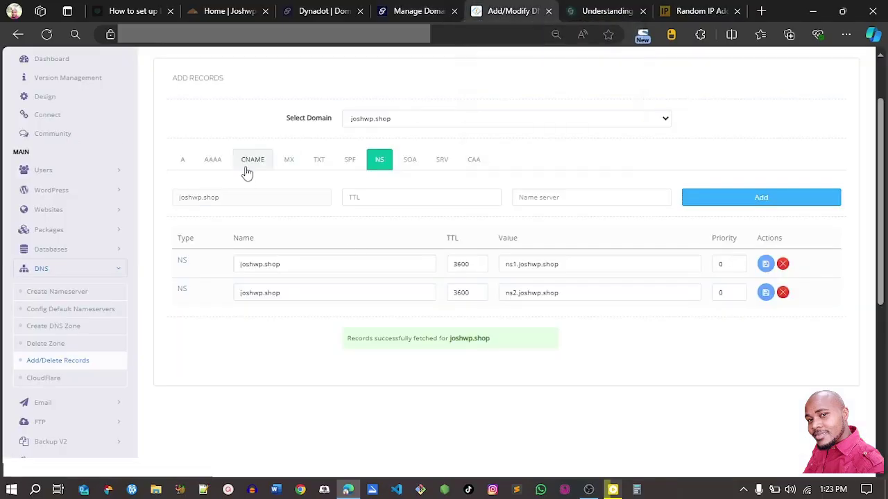
pyautogui.click(288, 161)
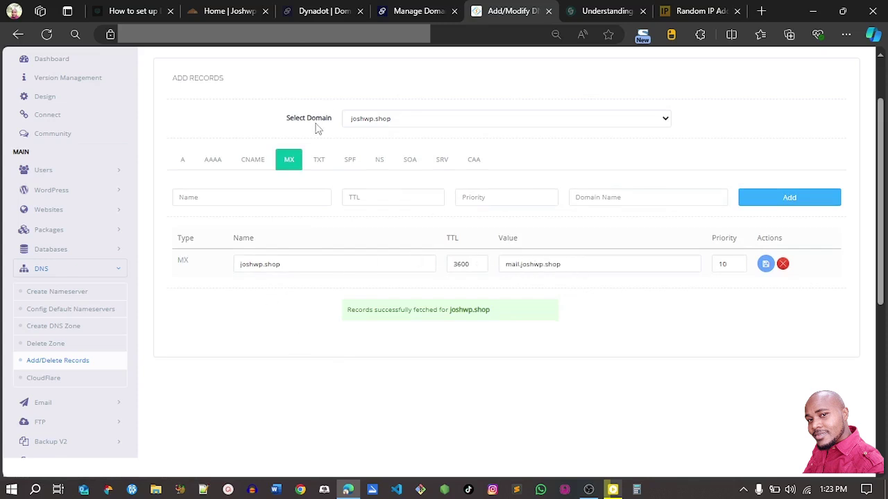
pyautogui.click(411, 8)
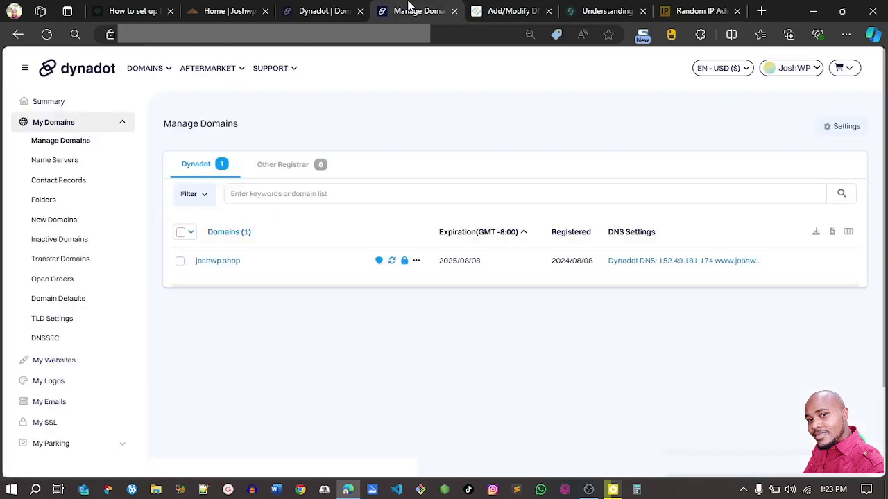
# Reopen the DNS settings for joshwp.shop from the domain list
pyautogui.click(179, 262)
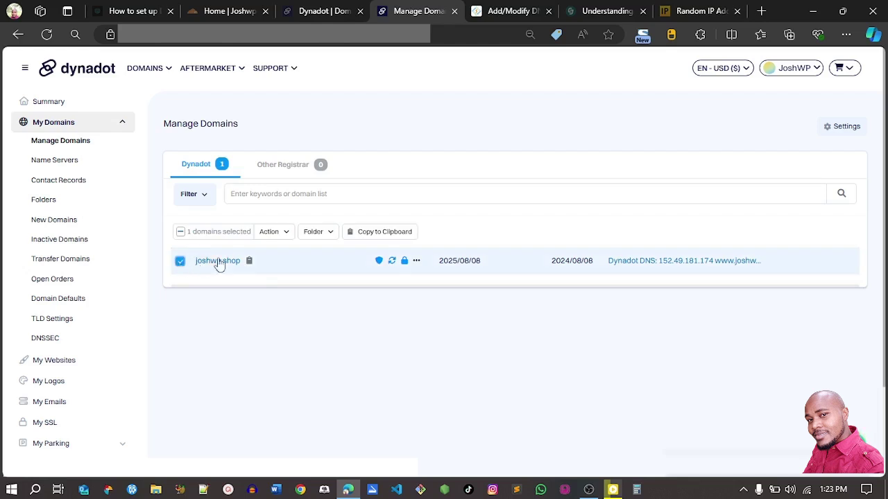
pyautogui.click(269, 233)
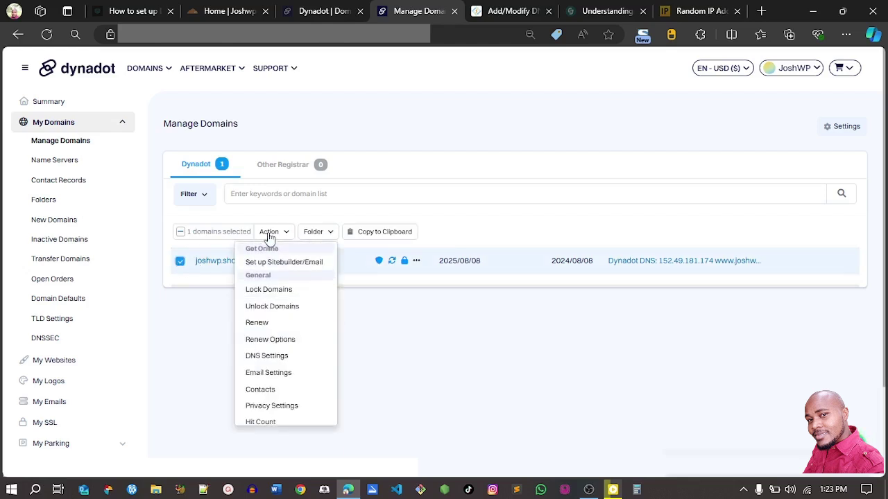
pyautogui.click(277, 358)
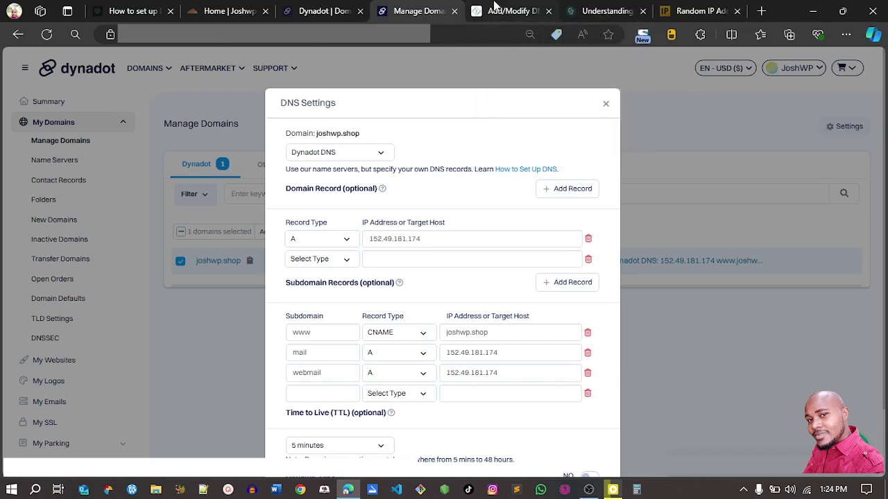
# Copy the MX record's value mail.joshwp.shop from CyberPanel, and return to the Dynadot DNS settings
pyautogui.click(494, 9)
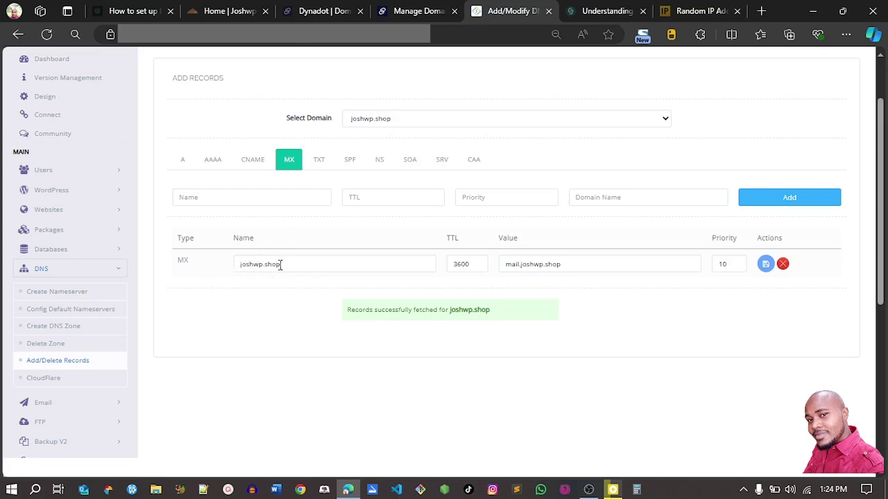
pyautogui.moveTo(563, 263); pyautogui.dragTo(512, 267)
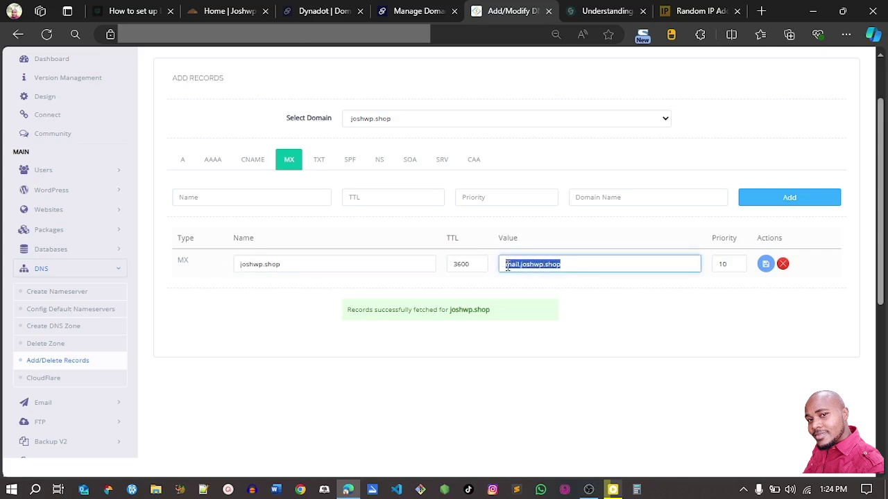
pyautogui.click(423, 10)
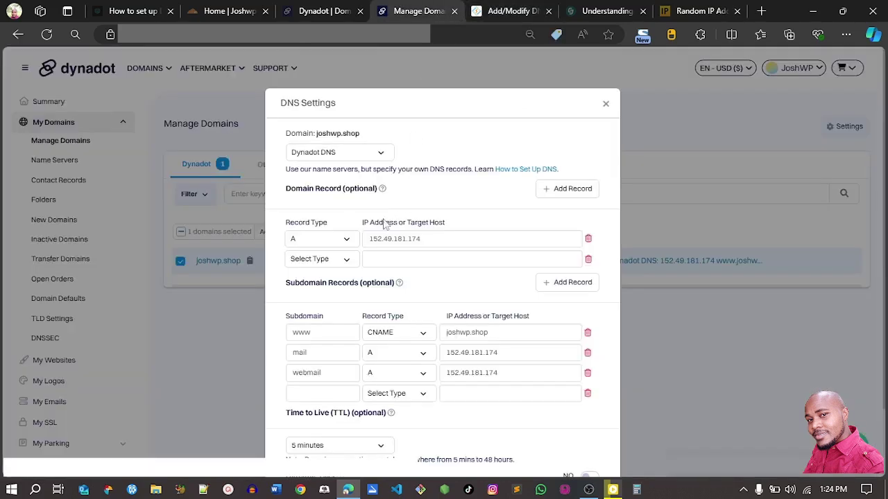
# Fill in the empty domain record as type MX with CyberPanel's priority 10 and host mail.joshwp.shop
pyautogui.click(310, 261)
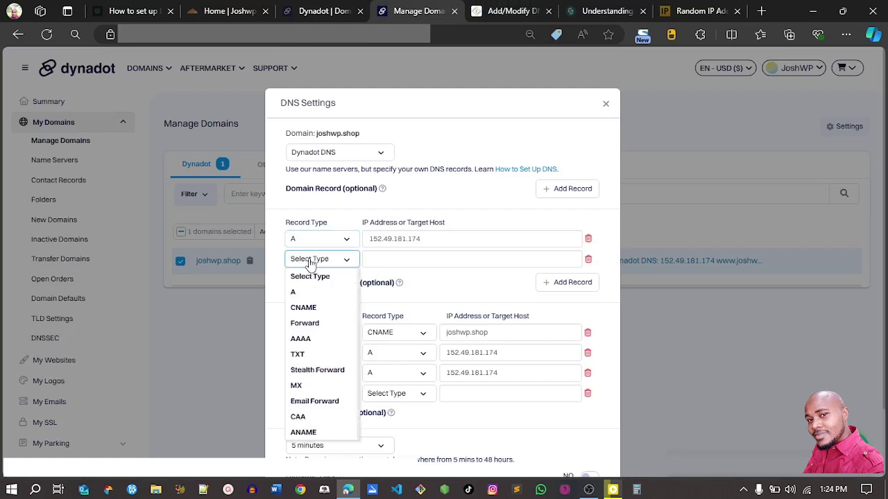
pyautogui.click(305, 388)
pyautogui.click(378, 260)
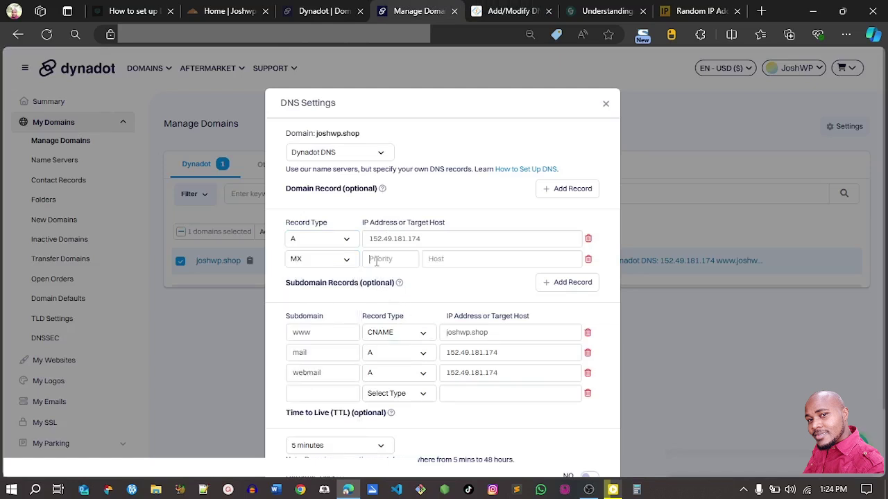
pyautogui.click(505, 11)
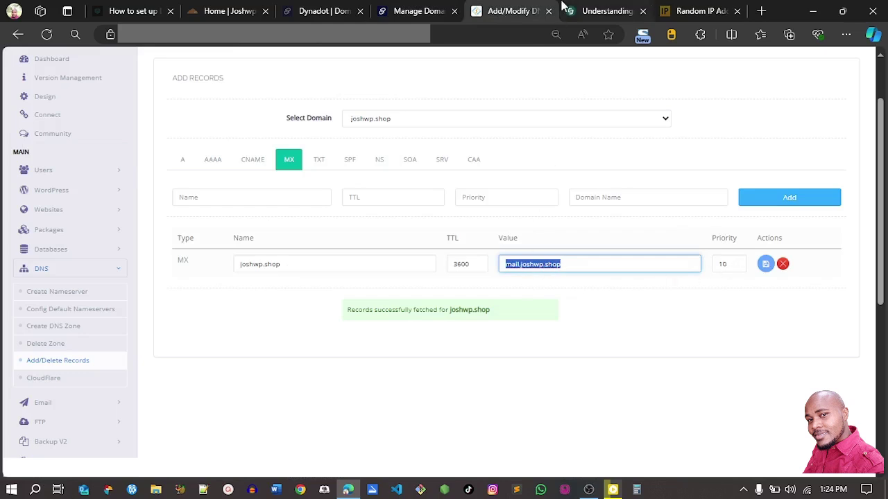
pyautogui.click(411, 11)
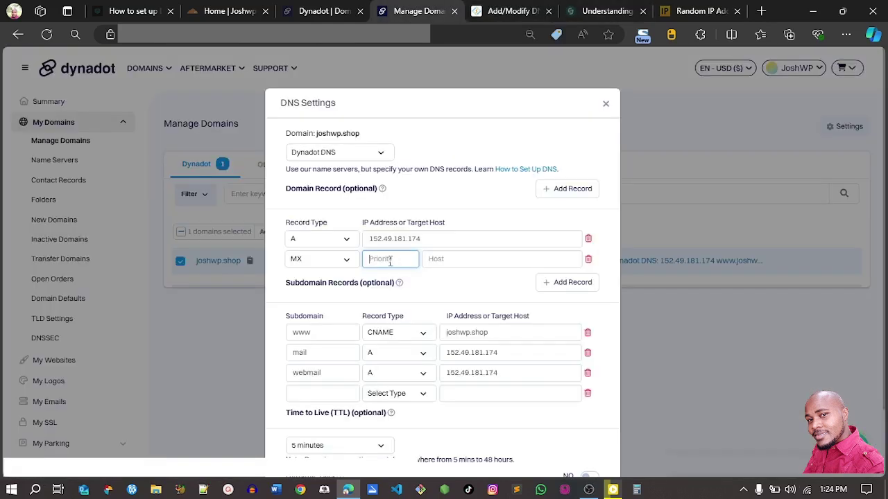
pyautogui.write('10')
pyautogui.click(437, 258)
pyautogui.hotkey('ctrl', 'v')
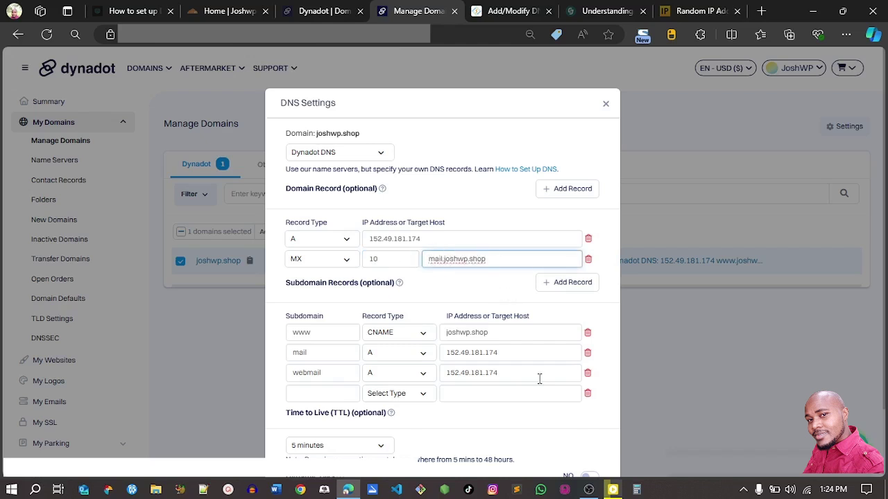
pyautogui.scroll(-2, 351, 433)
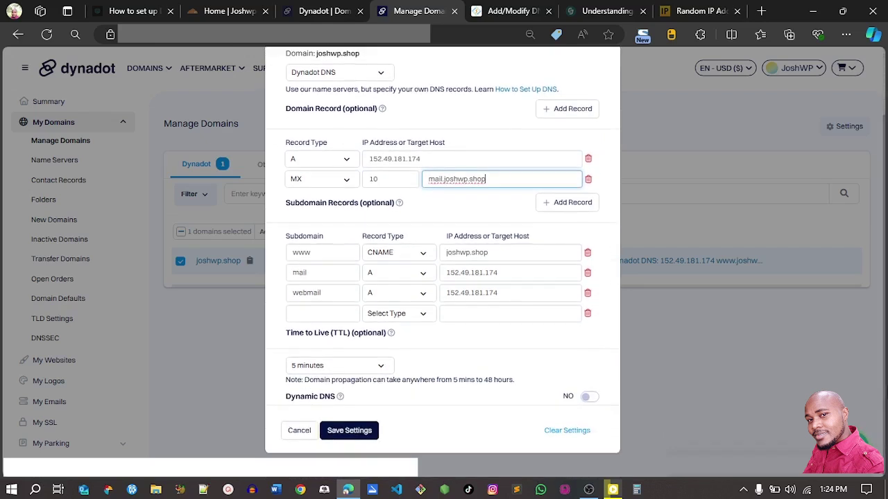
# Save the Dynadot DNS settings, and show the TXT records for joshwp.shop in CyberPanel
pyautogui.click(350, 432)
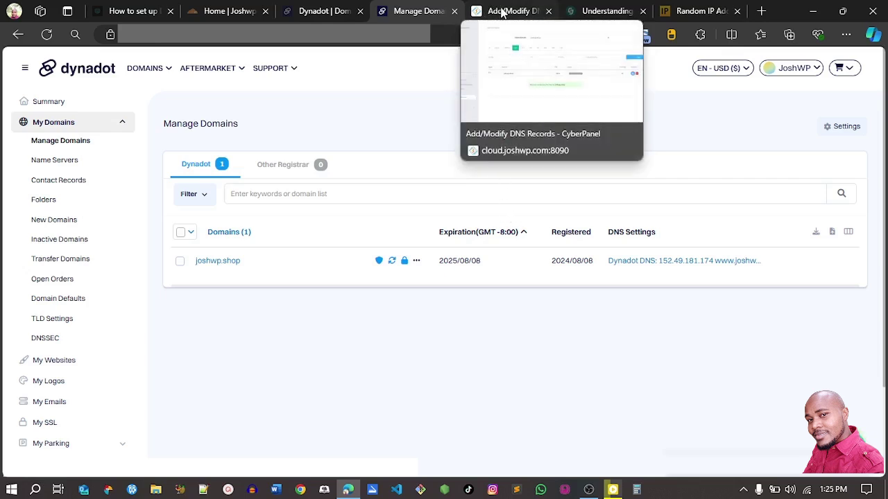
pyautogui.click(503, 12)
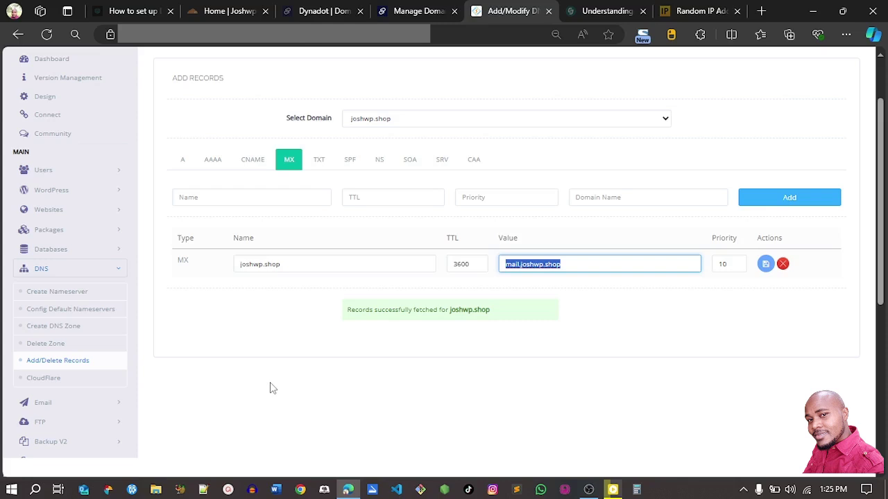
pyautogui.click(320, 161)
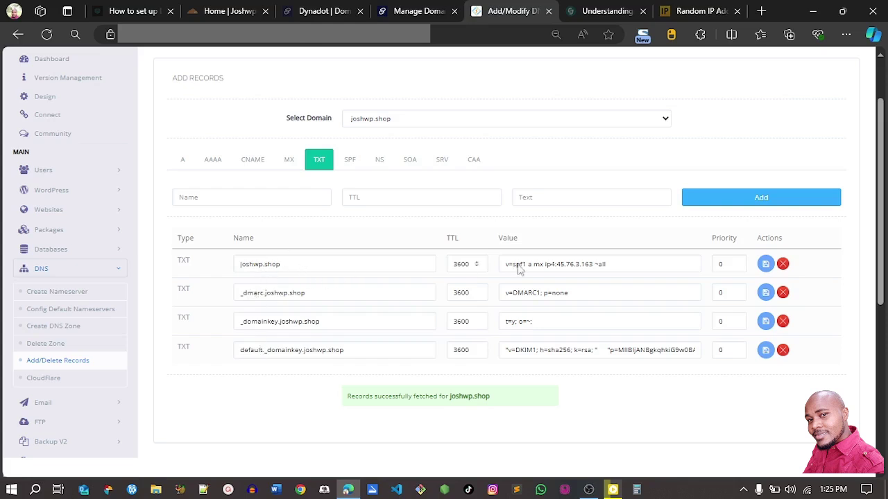
# Copy the SPF value of the joshwp.shop TXT record, and reopen the domain's DNS settings in Dynadot
pyautogui.moveTo(610, 264); pyautogui.dragTo(507, 265)
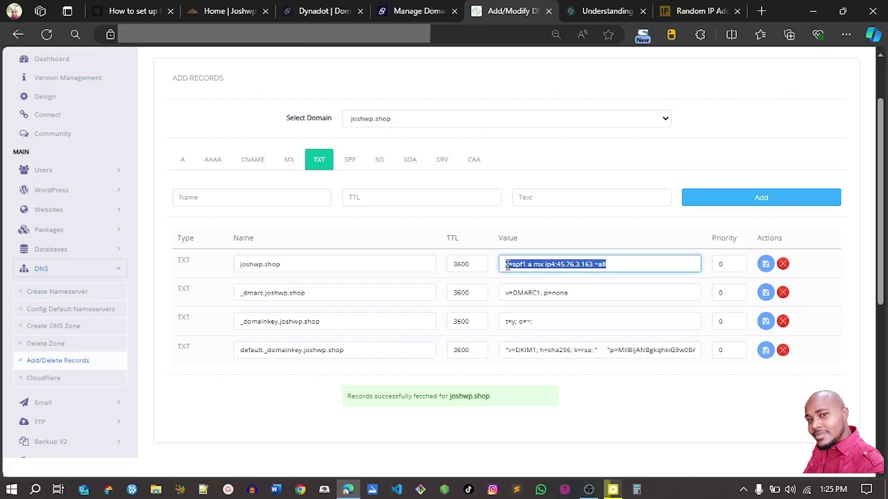
pyautogui.click(397, 8)
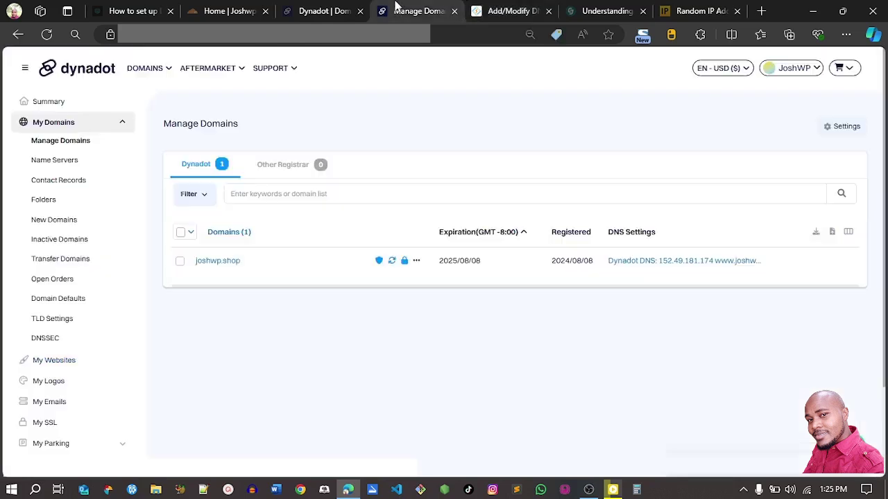
pyautogui.click(181, 262)
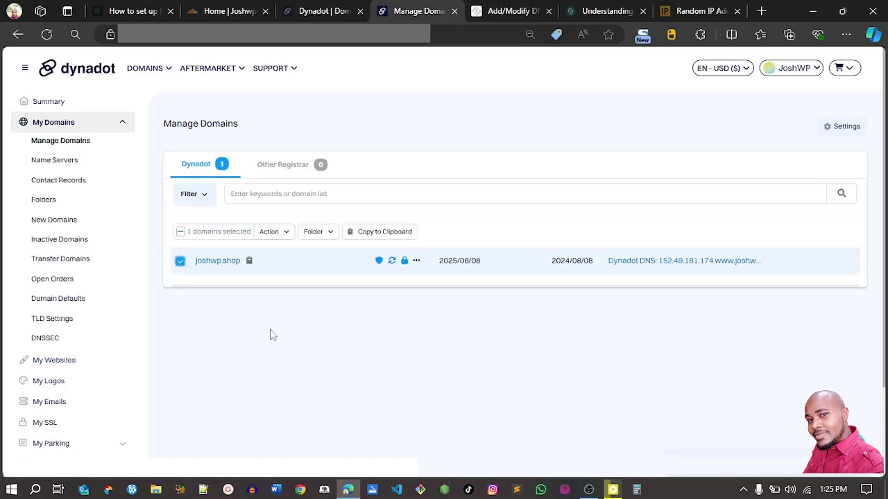
pyautogui.click(269, 233)
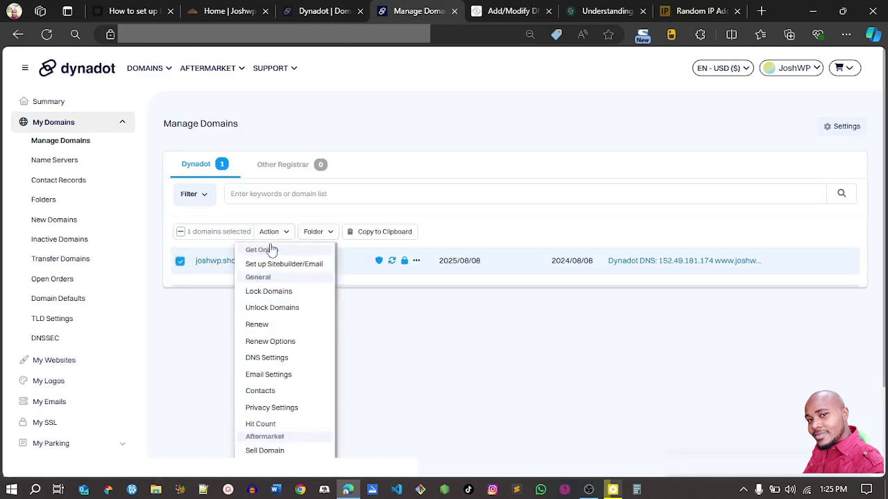
pyautogui.click(267, 358)
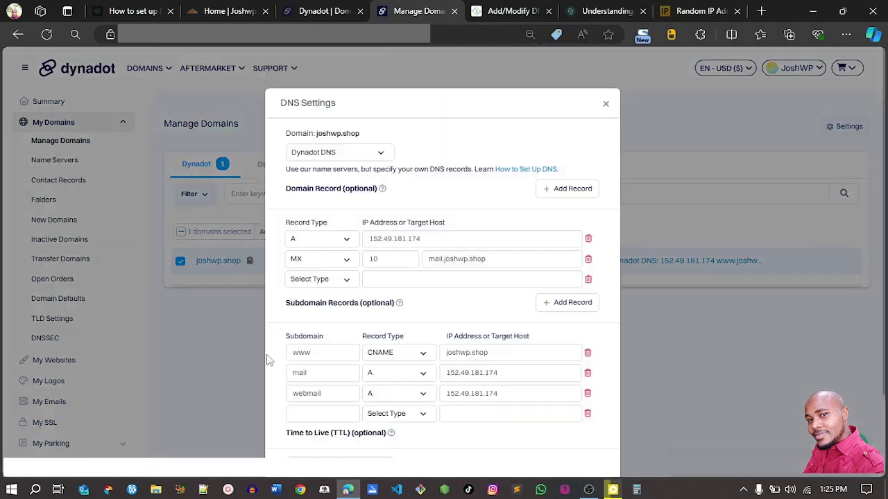
# Fill in the empty domain record as type TXT with the SPF value v=spf1 a mx ip4:45.76.3.163 ~all
pyautogui.click(312, 279)
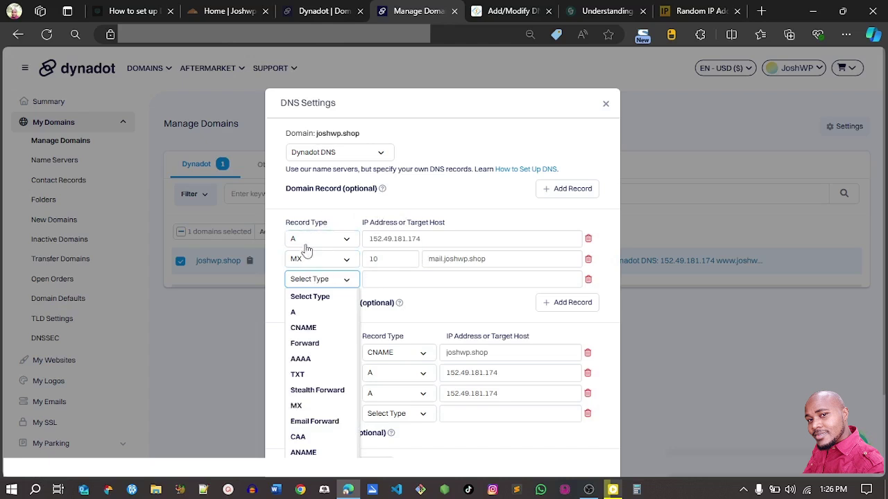
pyautogui.click(335, 375)
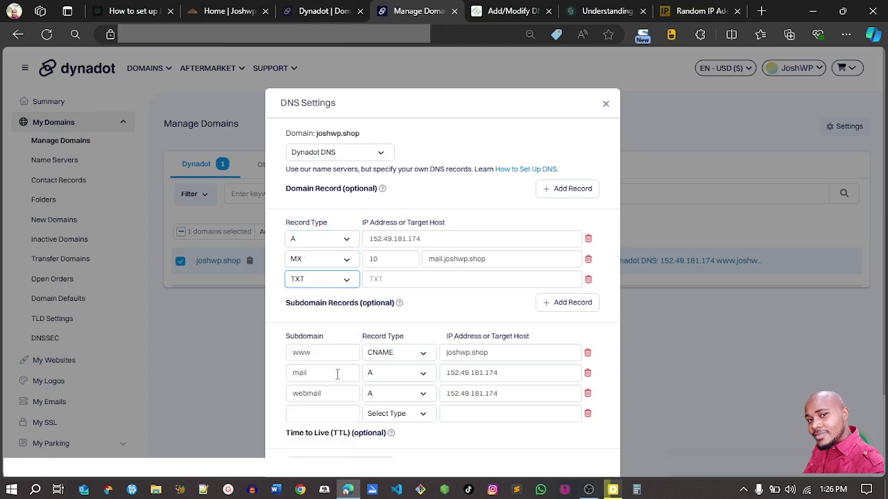
pyautogui.click(383, 280)
pyautogui.write('v=spf1 a mx ip4:45.76.3.163 -all')
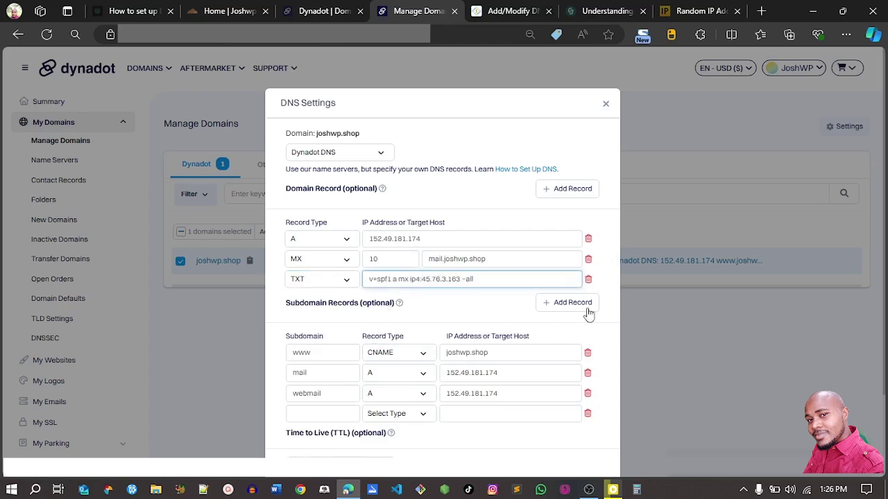
# Fill the empty subdomain record with the name _dmarc from CyberPanel and set its type to TXT
pyautogui.scroll(-1, 885, 239)
pyautogui.scroll(-3, 881, 239)
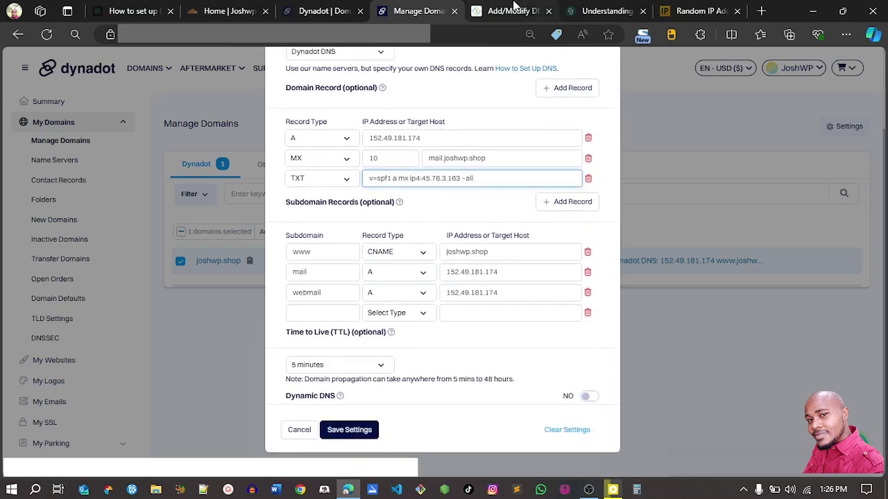
pyautogui.click(511, 10)
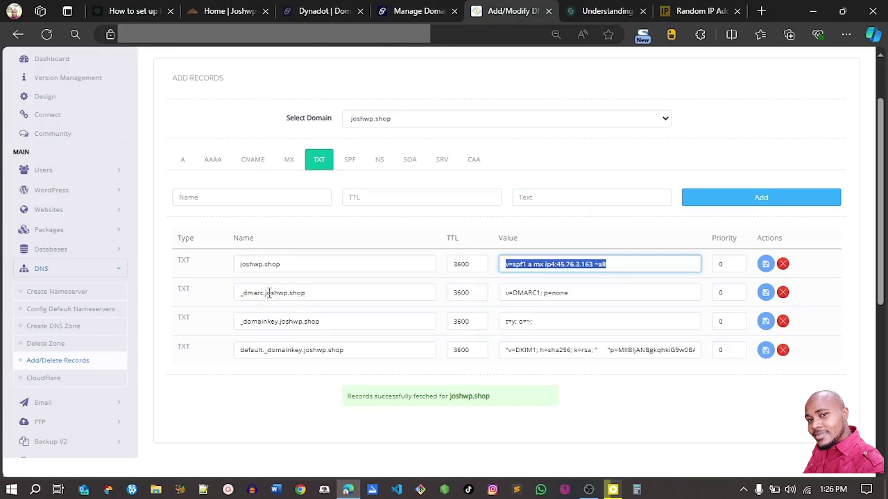
pyautogui.moveTo(263, 290); pyautogui.dragTo(245, 289)
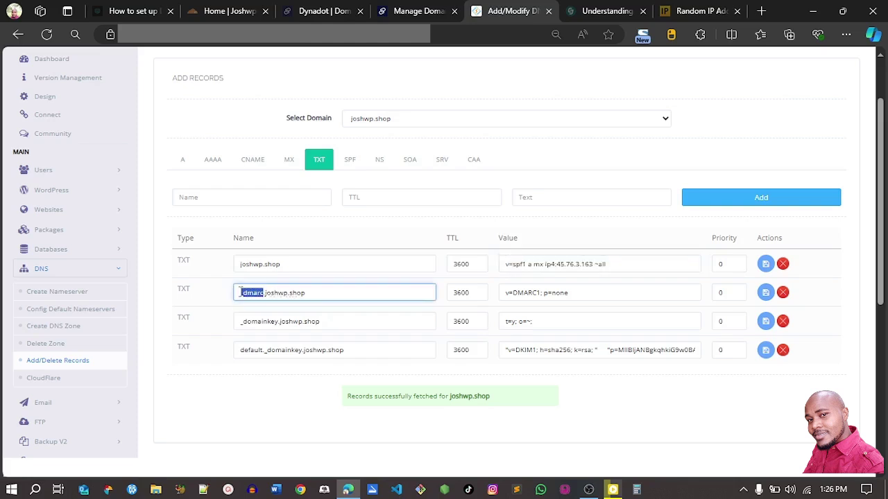
pyautogui.click(420, 11)
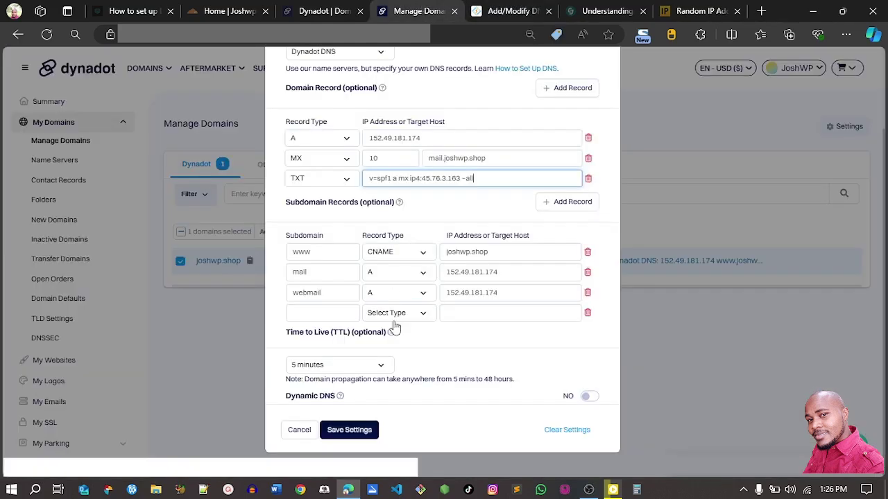
pyautogui.click(322, 312)
pyautogui.write('_dmarc')
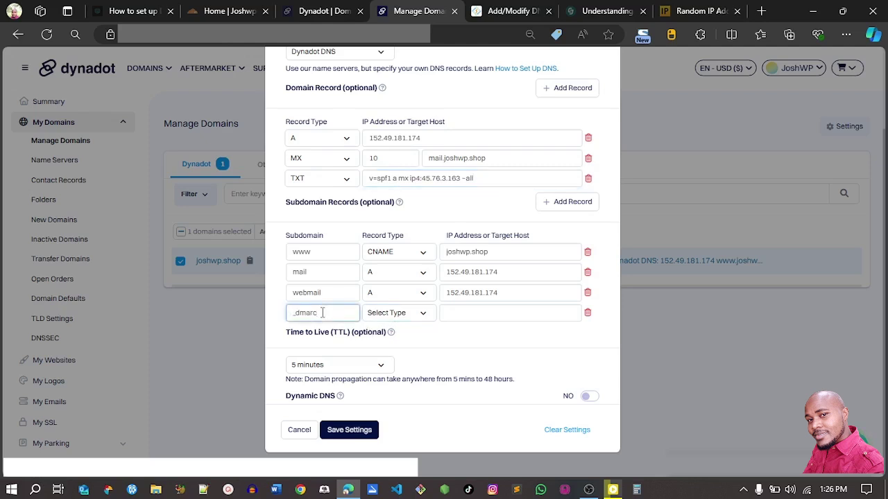
pyautogui.click(375, 314)
pyautogui.click(375, 408)
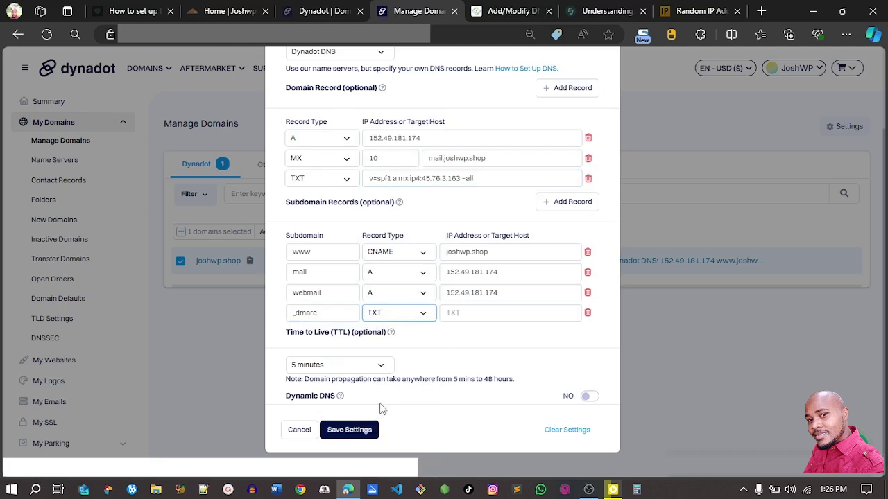
# Copy the DMARC value v=DMARC1; p=none from CyberPanel into the _dmarc record in Dynadot
pyautogui.click(495, 8)
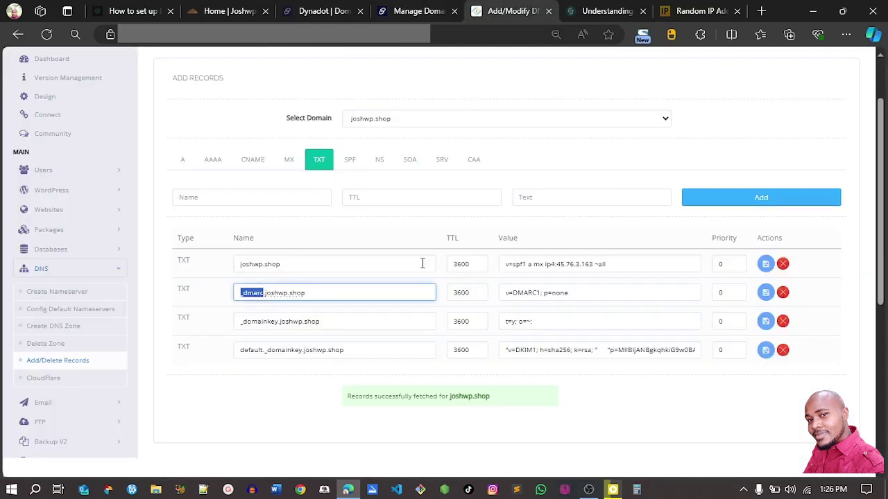
pyautogui.click(575, 295)
pyautogui.moveTo(575, 295); pyautogui.dragTo(504, 293)
pyautogui.hotkey('ctrl', 'c')
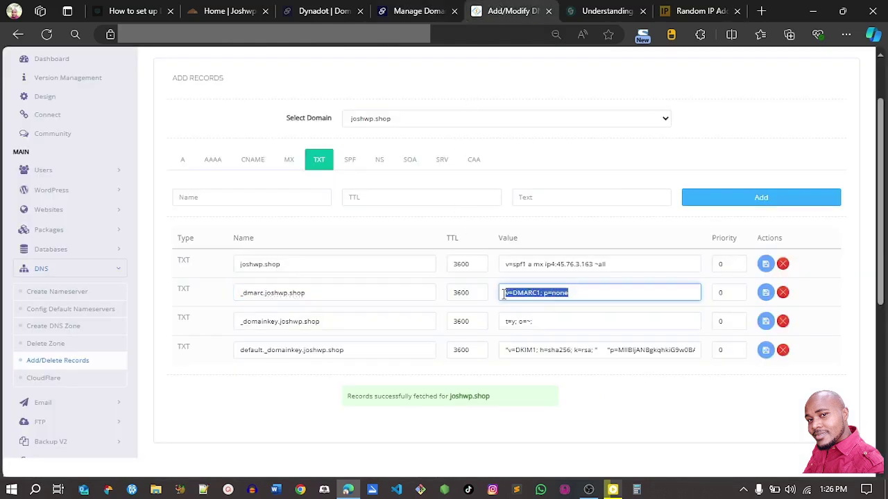
pyautogui.click(419, 10)
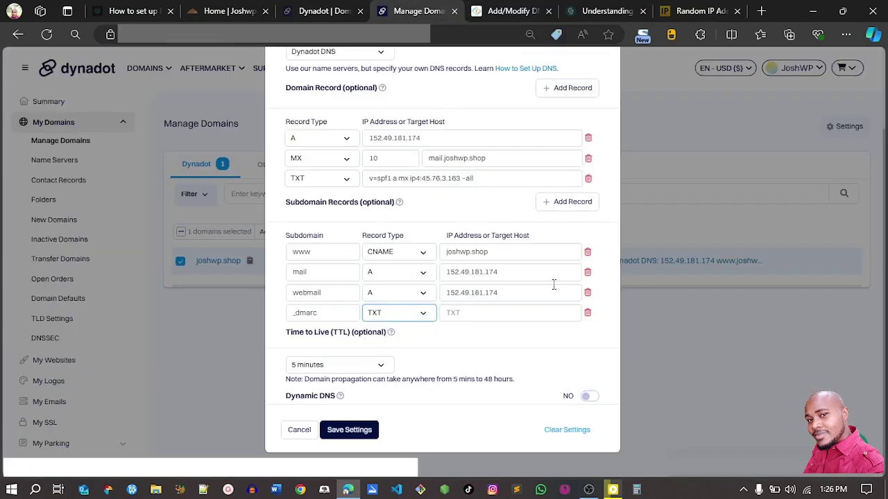
pyautogui.click(489, 310)
pyautogui.hotkey('ctrl', 'v')
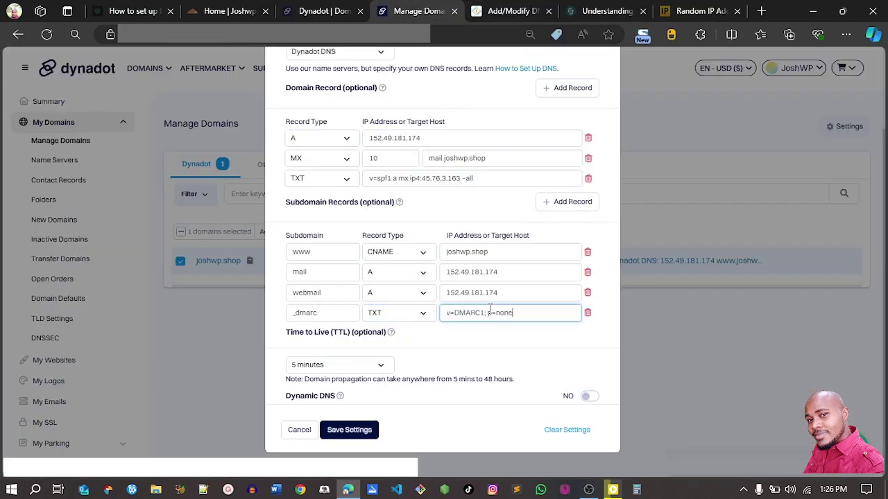
# Add three empty subdomain records to the DNS settings
pyautogui.click(573, 203)
pyautogui.click(573, 202)
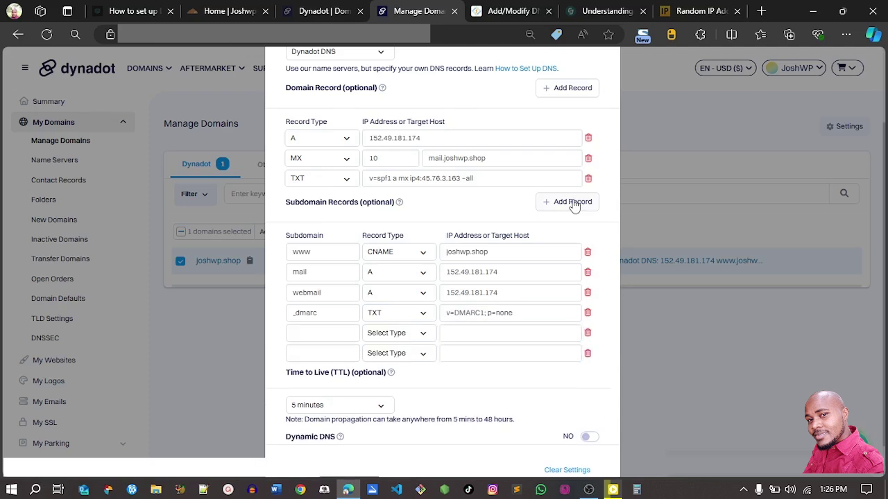
pyautogui.click(573, 203)
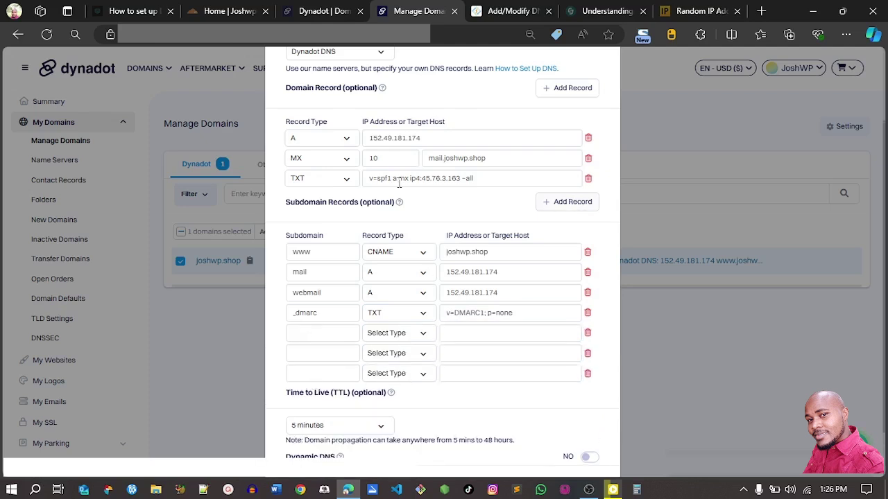
# Copy the name _domainkey from CyberPanel into the first empty subdomain record and set its type to TXT
pyautogui.click(506, 11)
pyautogui.moveTo(242, 321); pyautogui.dragTo(280, 319)
pyautogui.hotkey('ctrl', 'c')
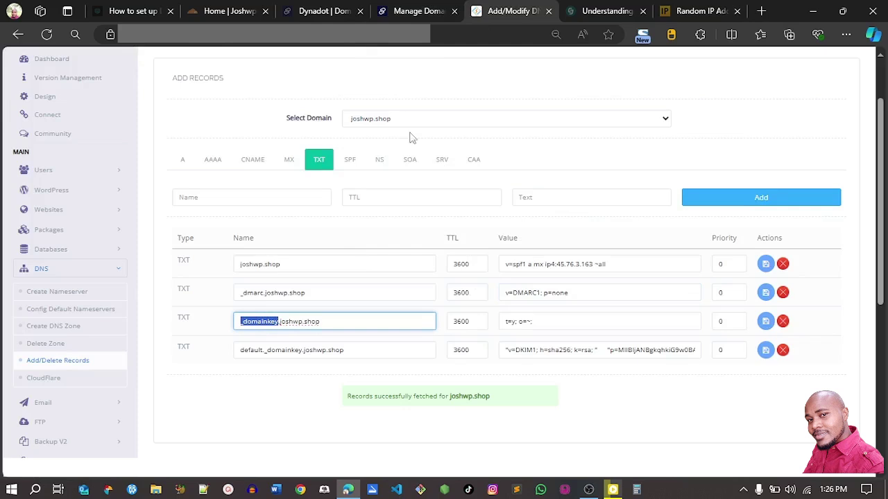
pyautogui.click(419, 10)
pyautogui.click(312, 329)
pyautogui.hotkey('ctrl', 'v')
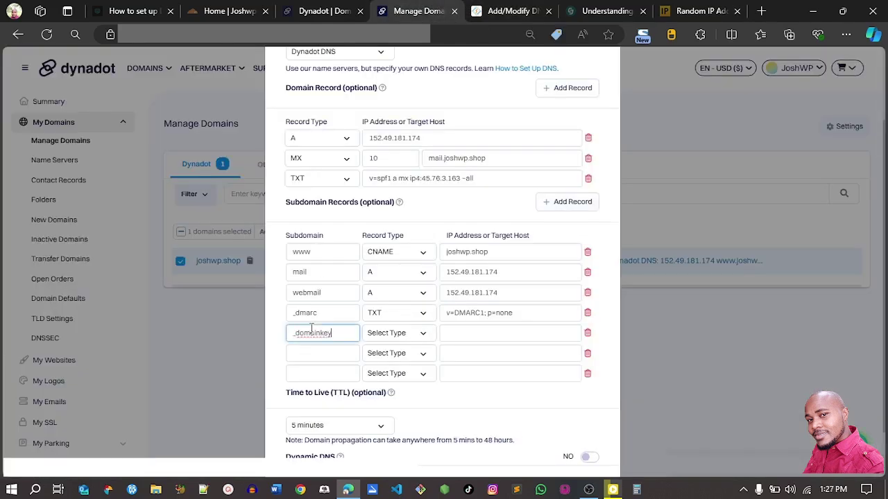
pyautogui.click(375, 342)
pyautogui.click(383, 427)
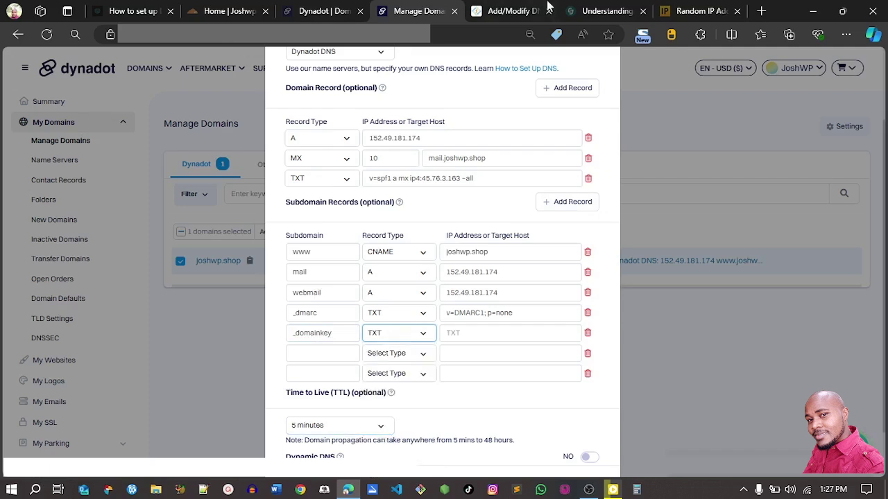
# Copy the value t=y; o=~; from CyberPanel into the _domainkey record in Dynadot
pyautogui.click(520, 10)
pyautogui.moveTo(547, 318); pyautogui.dragTo(507, 316)
pyautogui.hotkey('ctrl', 'c')
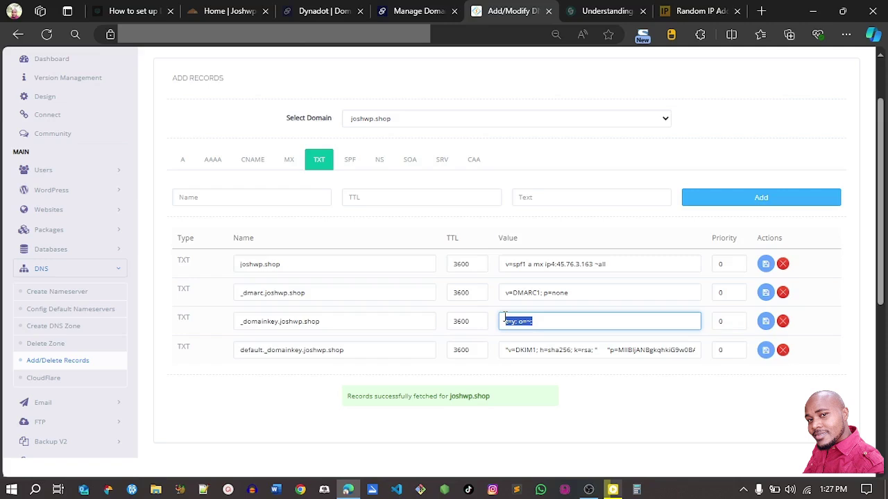
pyautogui.click(416, 10)
pyautogui.click(460, 333)
pyautogui.hotkey('ctrl', 'v')
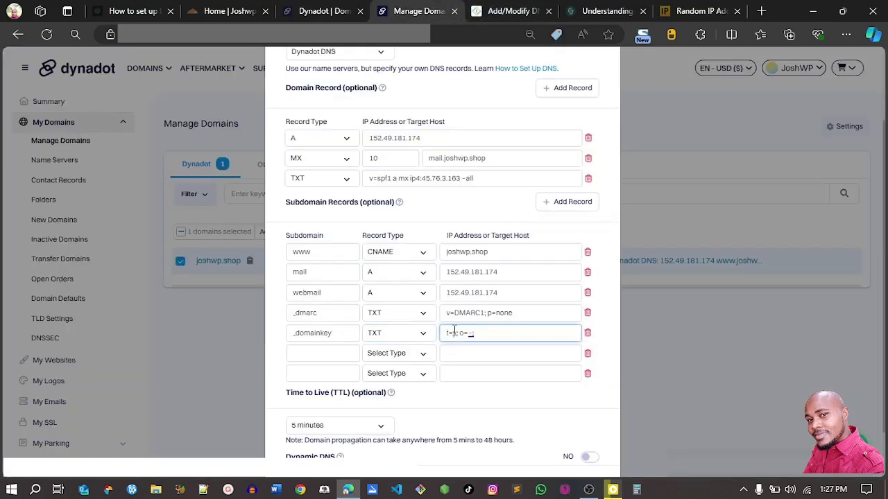
# Copy the name default._domainkey from CyberPanel into the next empty subdomain record in Dynadot
pyautogui.click(517, 10)
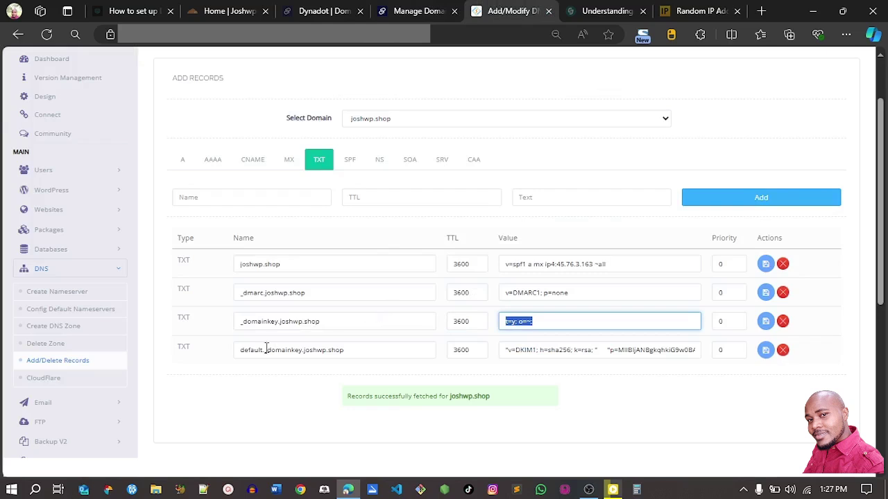
pyautogui.moveTo(241, 351); pyautogui.dragTo(297, 352)
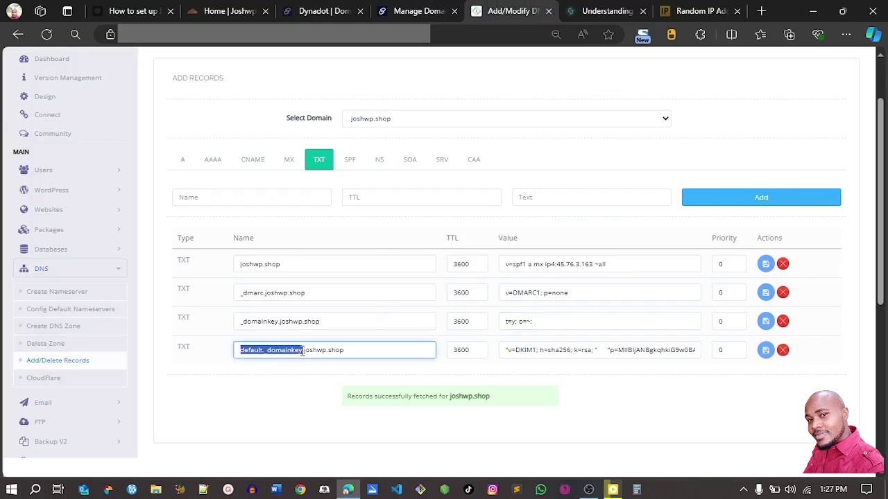
pyautogui.click(400, 14)
pyautogui.click(323, 348)
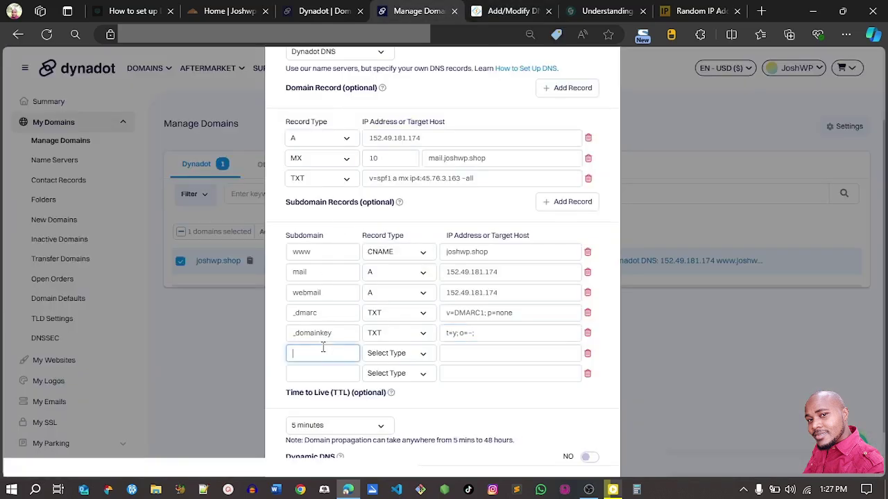
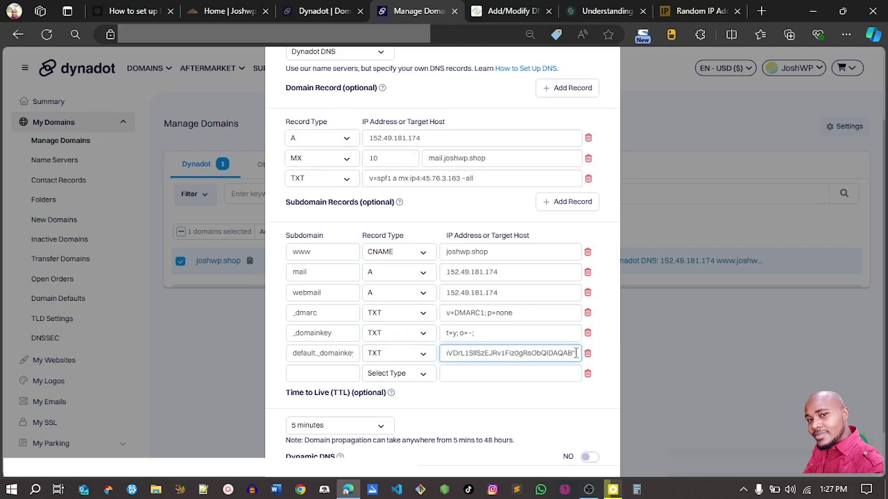
# Delete the closing quotation mark and the quotation marks in the middle of the default._domainkey TXT value
pyautogui.press('BackSpace')
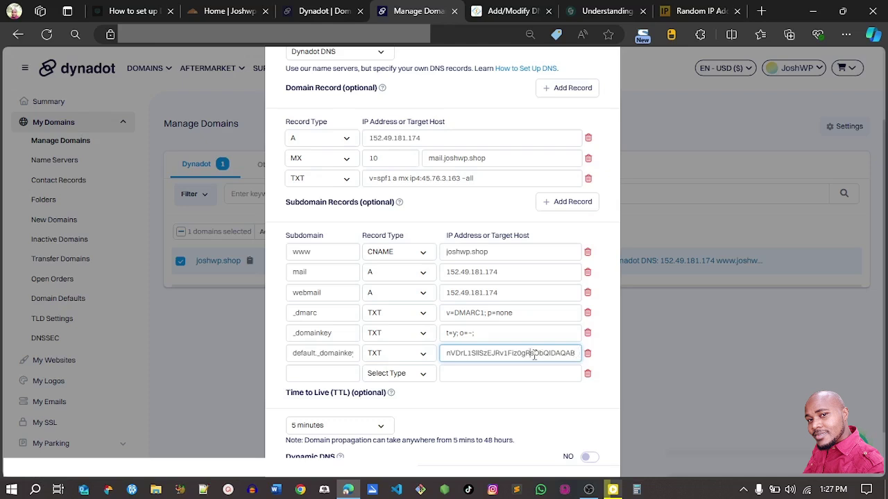
pyautogui.press('Left')
pyautogui.press('Left')
pyautogui.press('Left')
pyautogui.press('Left')
pyautogui.press('Left')
pyautogui.press('Left')
pyautogui.press('Left')
pyautogui.press('Left')
pyautogui.press('Left')
pyautogui.press('Left')
pyautogui.press('Left')
pyautogui.press('Left')
pyautogui.press('Left')
pyautogui.press('Left')
pyautogui.press('Left')
pyautogui.press('Left')
pyautogui.press('Left')
pyautogui.press('Left')
pyautogui.press('Left')
pyautogui.press('Left')
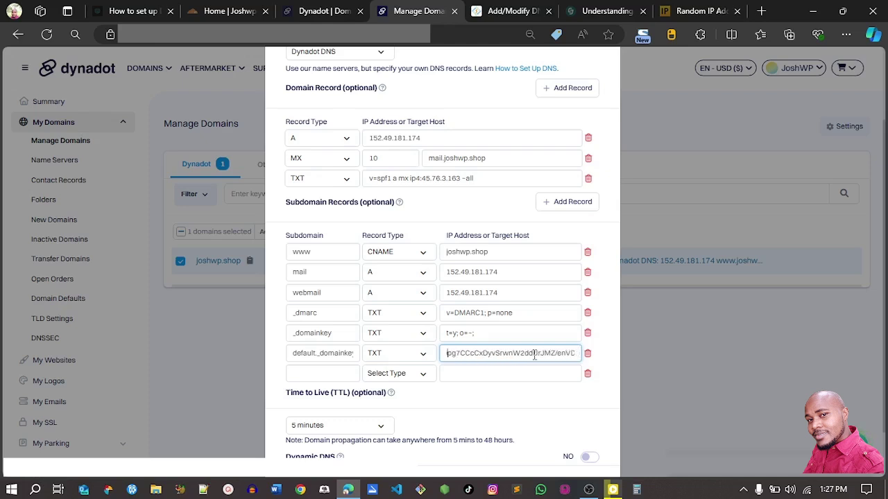
pyautogui.press('Left')
pyautogui.press('Left')
pyautogui.press('Left')
pyautogui.press('Left')
pyautogui.press('Left')
pyautogui.press('Left')
pyautogui.press('Left')
pyautogui.press('Left')
pyautogui.press('Left')
pyautogui.press('Left')
pyautogui.press('Left')
pyautogui.press('Left')
pyautogui.press('Left')
pyautogui.press('Left')
pyautogui.press('Left')
pyautogui.press('Left')
pyautogui.press('Left')
pyautogui.press('Left')
pyautogui.press('Left')
pyautogui.press('Left')
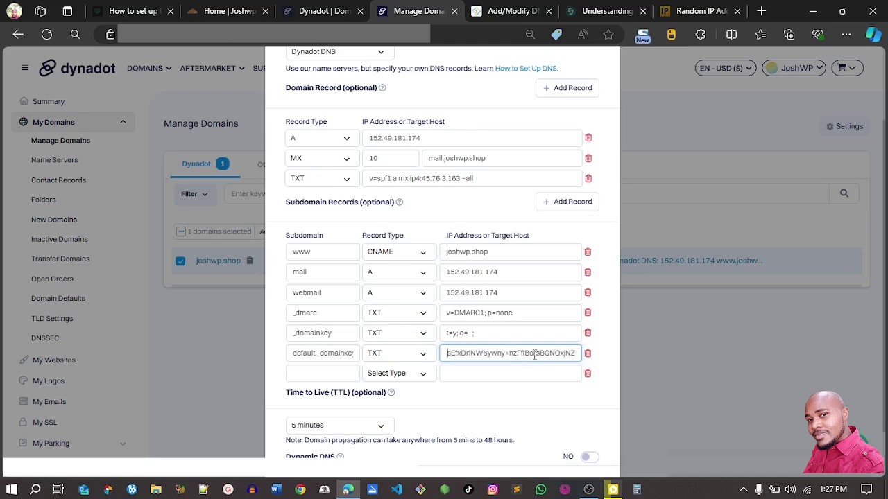
pyautogui.press('Left')
pyautogui.press('Left')
pyautogui.press('Left')
pyautogui.press('Left')
pyautogui.press('Left')
pyautogui.press('Left')
pyautogui.press('Left')
pyautogui.press('Left')
pyautogui.press('Left')
pyautogui.press('Left')
pyautogui.press('Left')
pyautogui.press('Left')
pyautogui.press('Left')
pyautogui.press('Left')
pyautogui.press('Left')
pyautogui.press('Left')
pyautogui.press('Left')
pyautogui.press('Left')
pyautogui.press('Left')
pyautogui.press('Left')
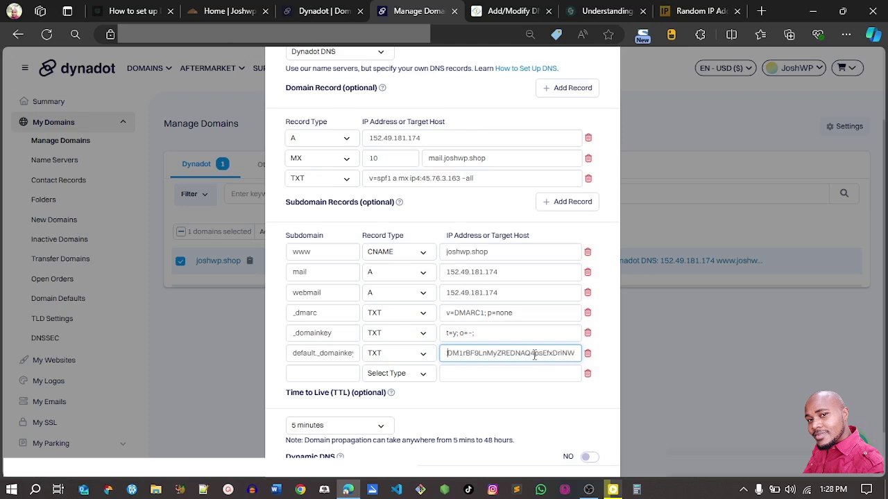
pyautogui.press('Left')
pyautogui.press('Left')
pyautogui.press('Left')
pyautogui.press('Left')
pyautogui.press('Left')
pyautogui.press('Left')
pyautogui.press('Left')
pyautogui.press('Left')
pyautogui.press('Left')
pyautogui.press('Left')
pyautogui.press('Left')
pyautogui.press('Left')
pyautogui.press('Left')
pyautogui.press('Left')
pyautogui.press('Left')
pyautogui.press('Left')
pyautogui.press('Left')
pyautogui.press('Left')
pyautogui.press('Left')
pyautogui.press('Left')
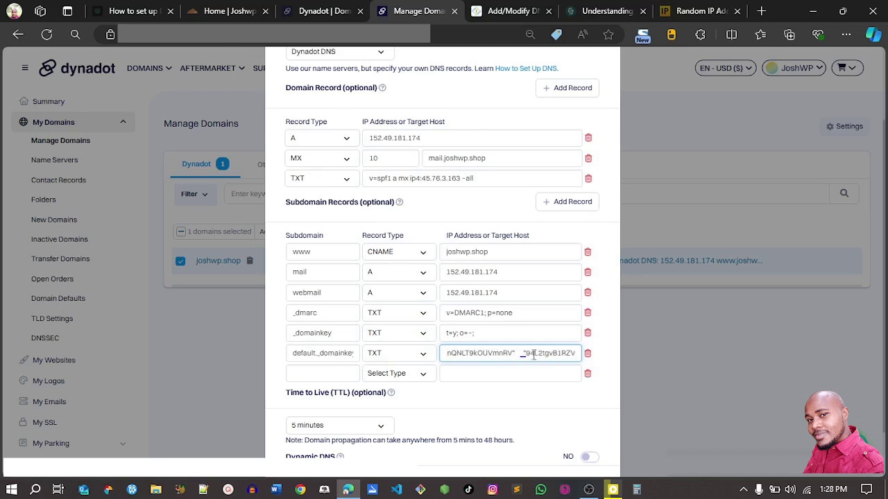
pyautogui.press('BackSpace')
pyautogui.press('BackSpace')
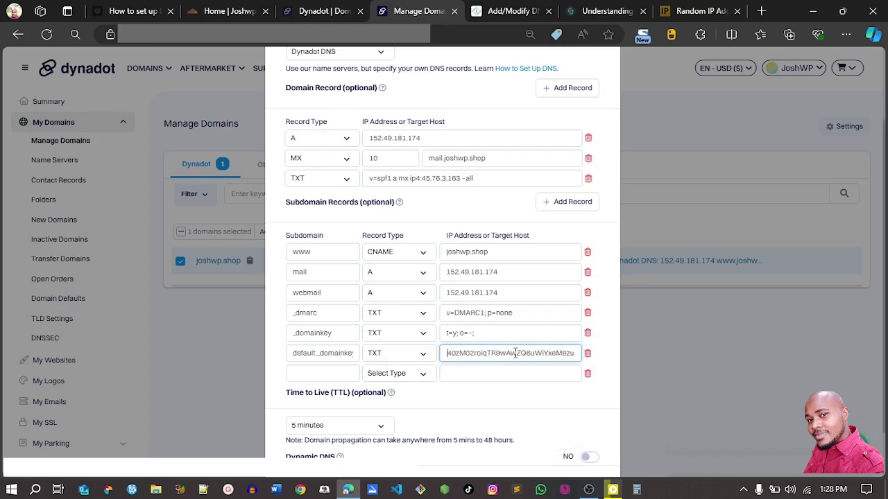
# Delete the quotation marks between k=rsa; and p= and the opening one before v=DKIM1 in the default._domainkey value
pyautogui.press('Left')
pyautogui.press('Left')
pyautogui.press('Left')
pyautogui.press('Left')
pyautogui.press('Left')
pyautogui.press('Left')
pyautogui.press('Left')
pyautogui.press('Left')
pyautogui.press('Left')
pyautogui.press('Left')
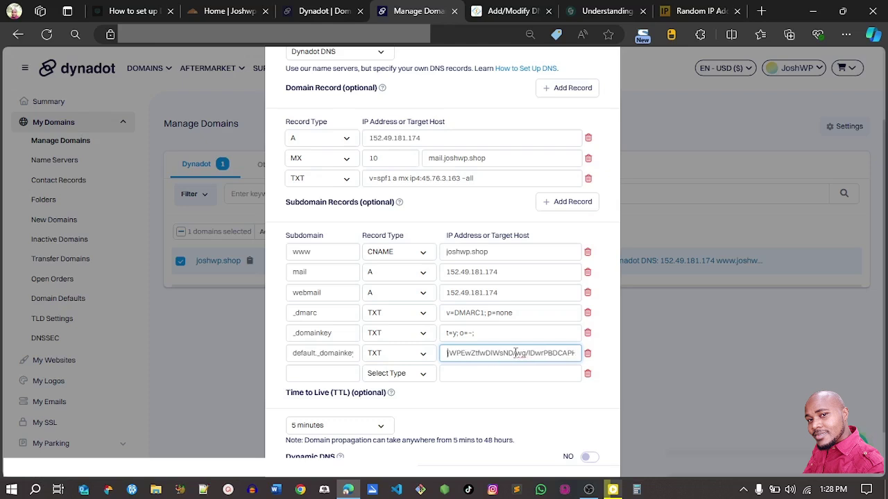
pyautogui.press('Left')
pyautogui.press('Left')
pyautogui.press('Left')
pyautogui.press('Left')
pyautogui.press('Left')
pyautogui.press('Left')
pyautogui.press('Left')
pyautogui.press('Left')
pyautogui.press('Left')
pyautogui.press('Left')
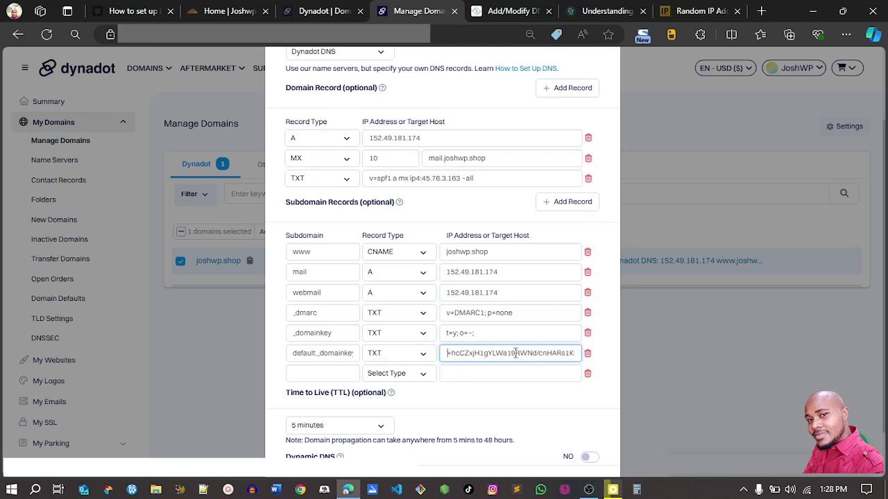
pyautogui.press('Left')
pyautogui.press('Left')
pyautogui.press('Left')
pyautogui.press('Left')
pyautogui.press('Left')
pyautogui.press('Left')
pyautogui.press('Left')
pyautogui.press('Left')
pyautogui.press('Left')
pyautogui.press('Left')
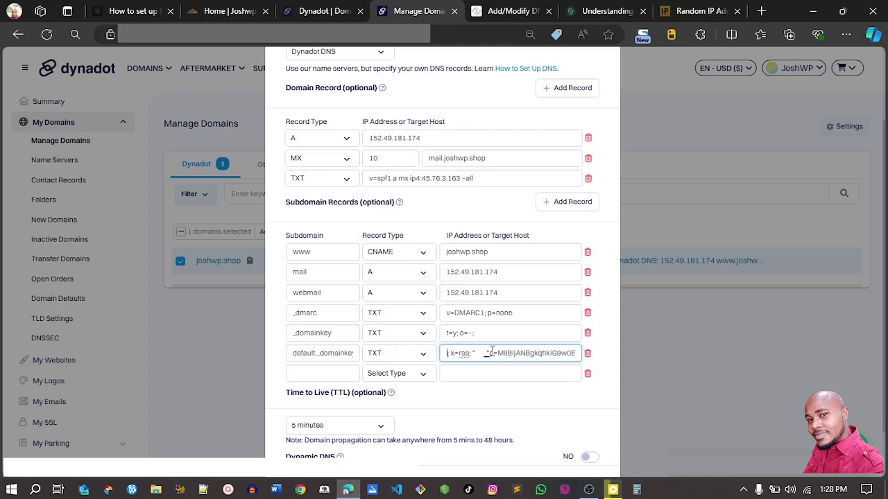
pyautogui.click(490, 352)
pyautogui.press('BackSpace')
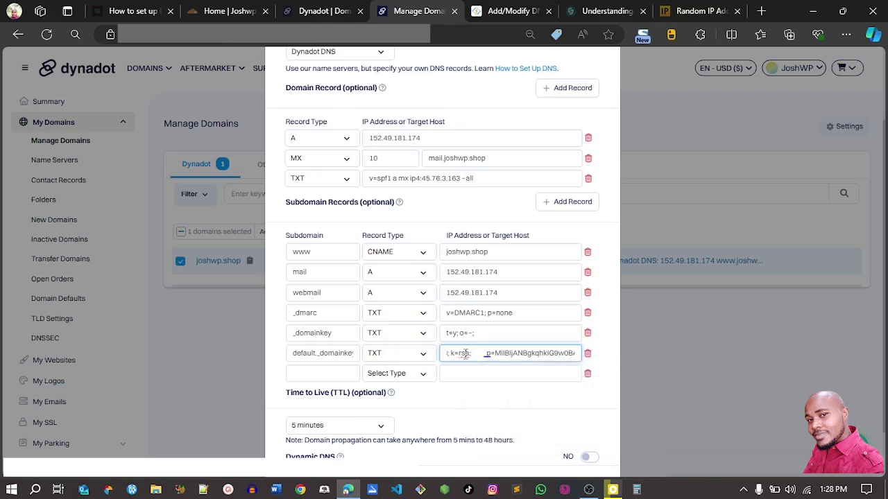
pyautogui.press('Home')
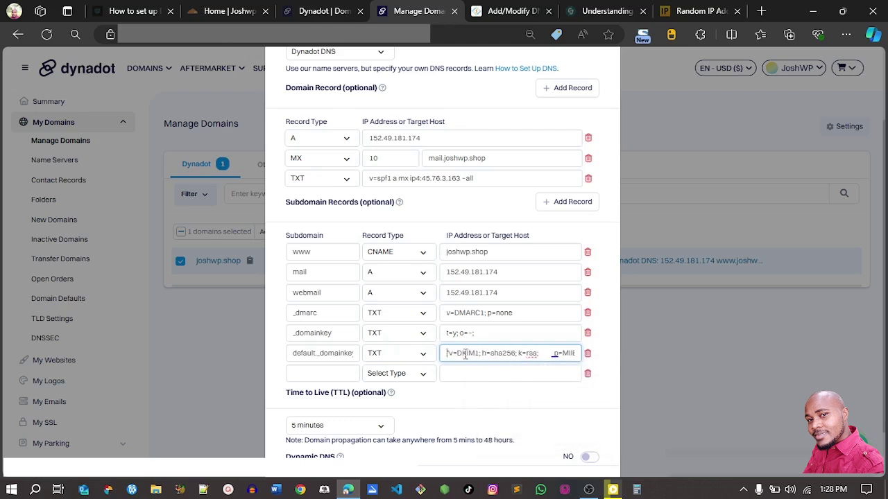
pyautogui.write('"')
pyautogui.press('BackSpace')
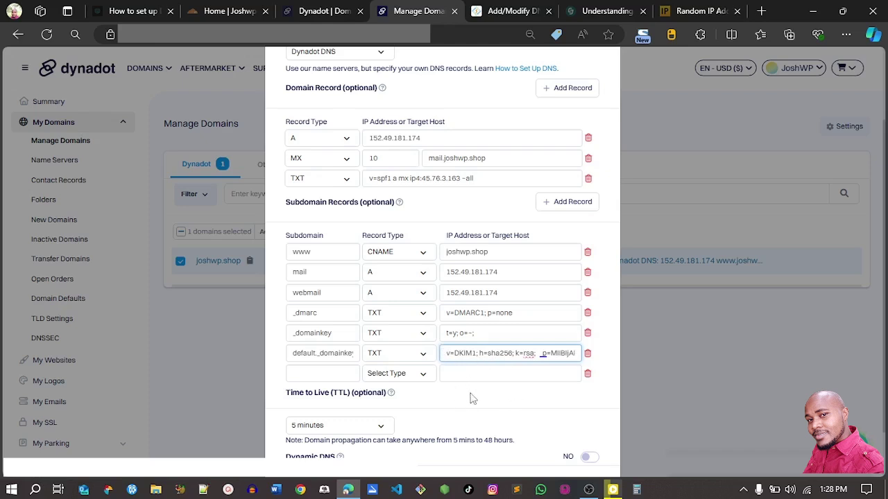
# Review the domain and subdomain records for joshwp.shop and save the DNS settings
pyautogui.scroll(-1, 443, 263)
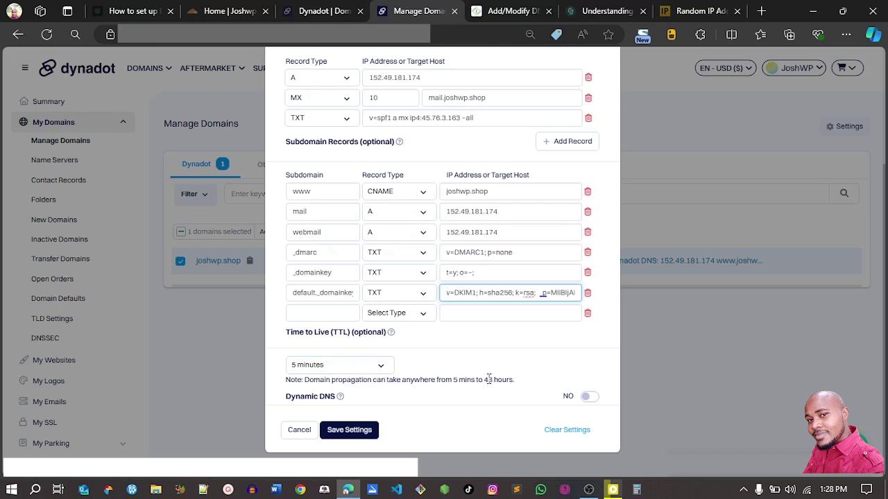
pyautogui.scroll(2, 885, 339)
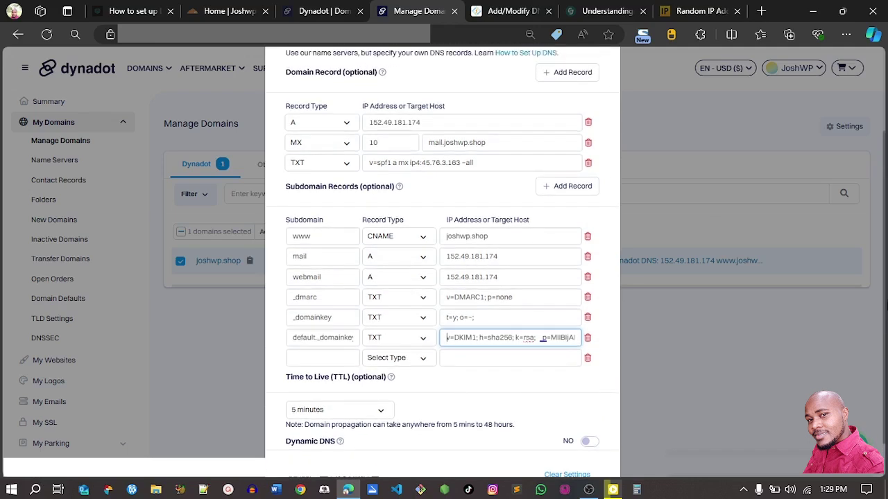
pyautogui.scroll(1, 885, 339)
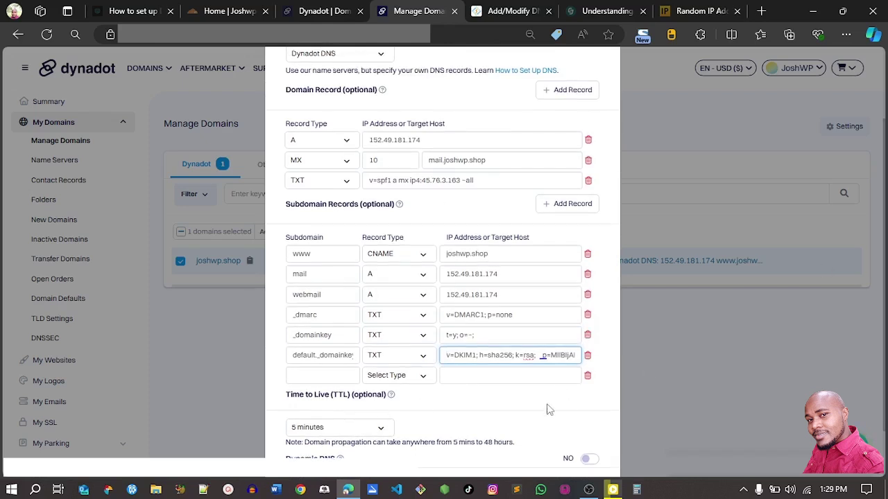
pyautogui.scroll(-1, 885, 278)
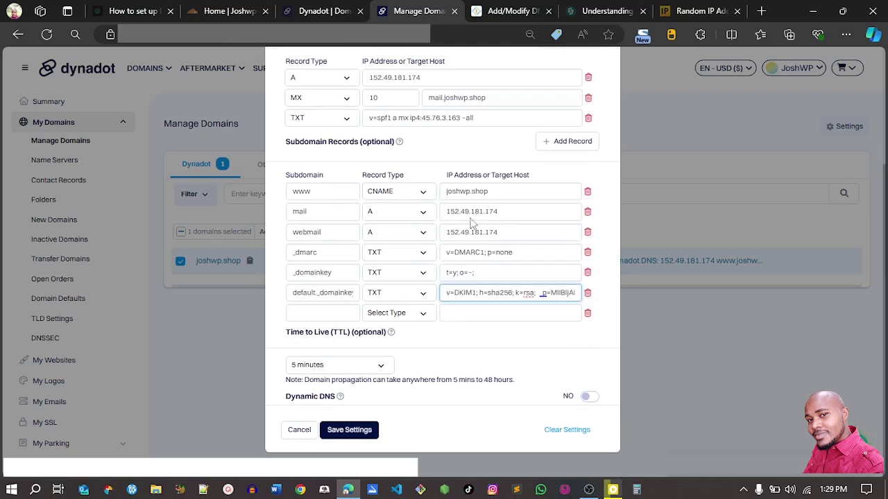
pyautogui.click(350, 431)
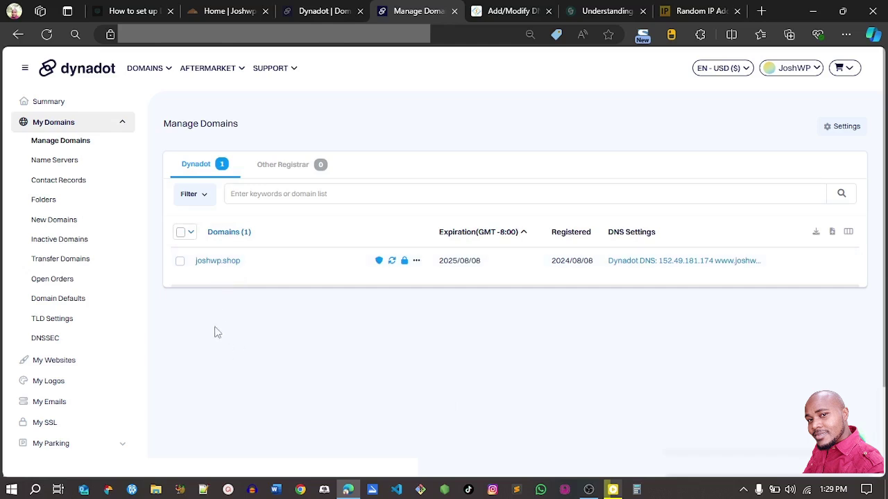
# Reopen the DNS settings of joshwp.shop and check the saved domain and subdomain records
pyautogui.click(180, 262)
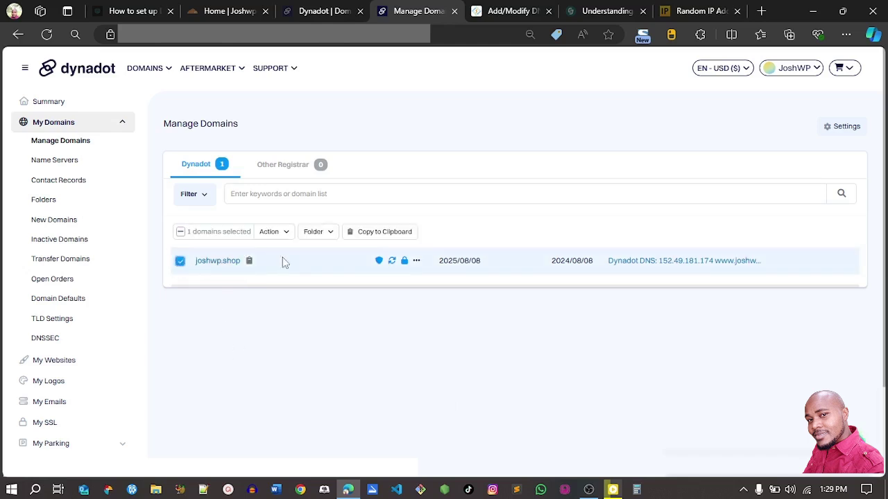
pyautogui.click(274, 233)
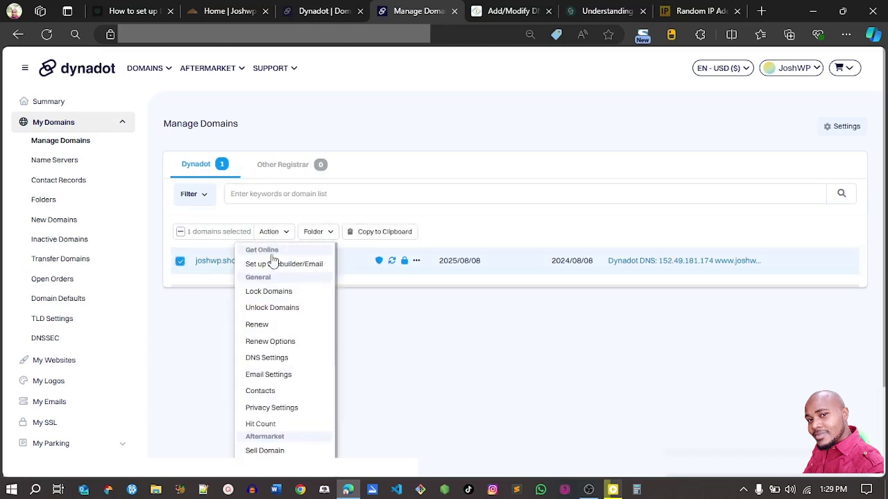
pyautogui.click(276, 357)
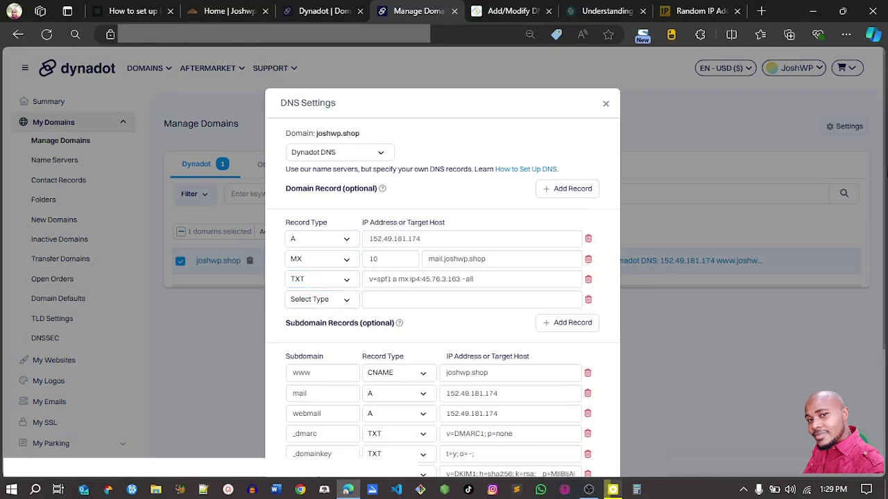
pyautogui.scroll(-2, 693, 249)
pyautogui.scroll(-3, 442, 257)
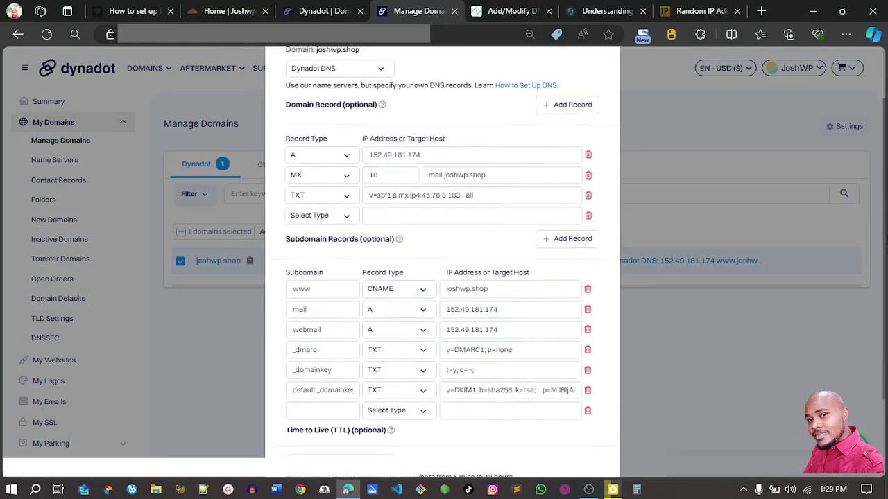
pyautogui.scroll(5, 760, 295)
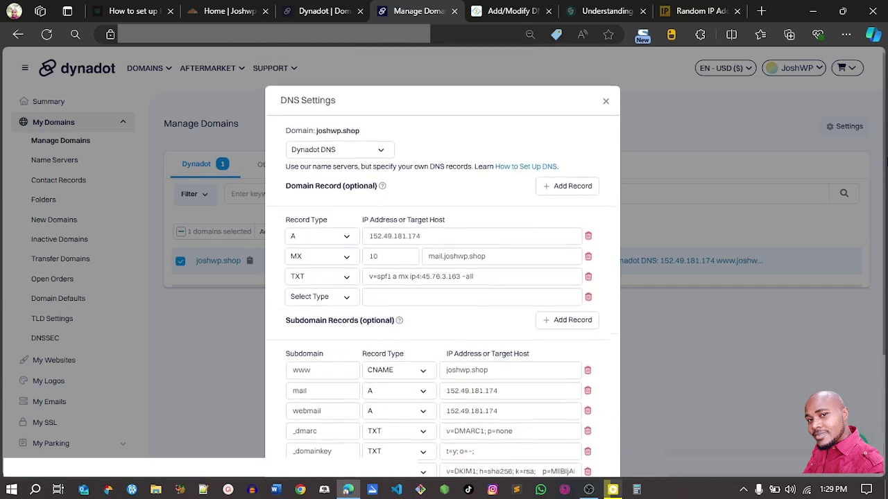